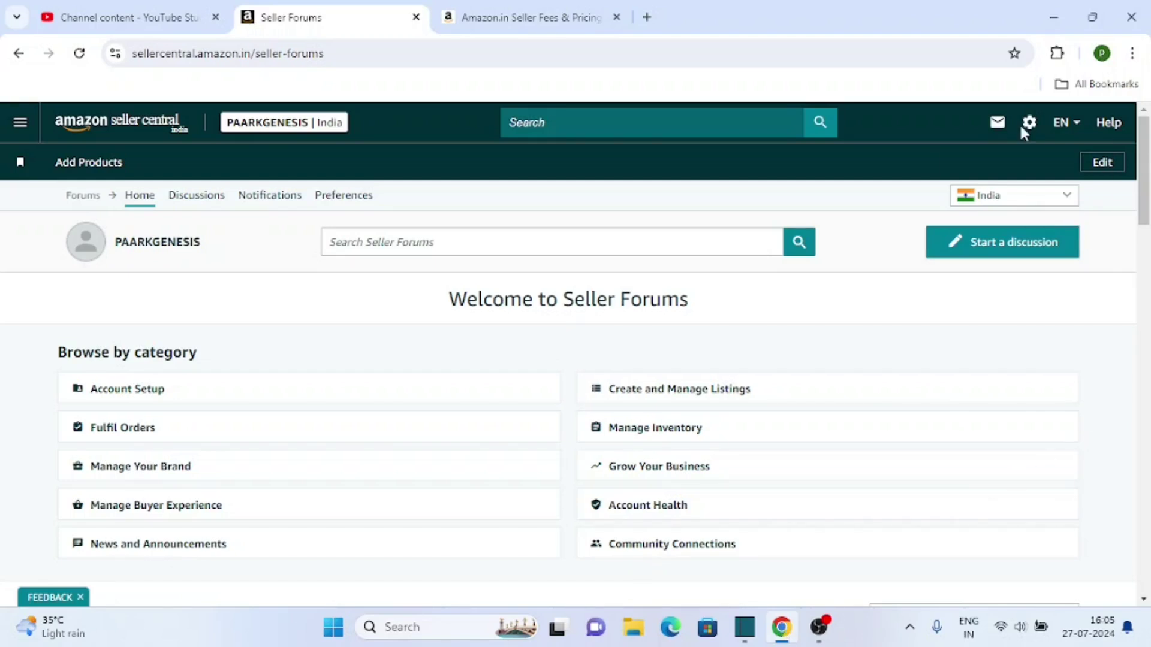
# - Open the account's shipping settings and inspect the default shipping address options, leaving them without saving
pyautogui.moveTo(1029, 130)
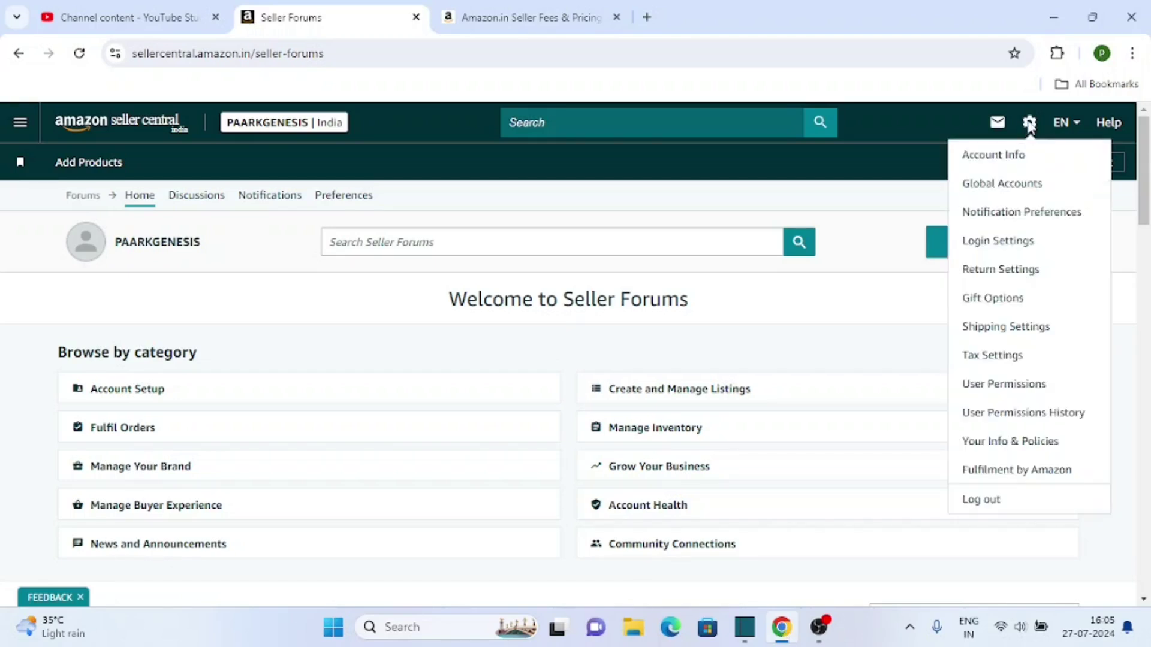
pyautogui.click(999, 329)
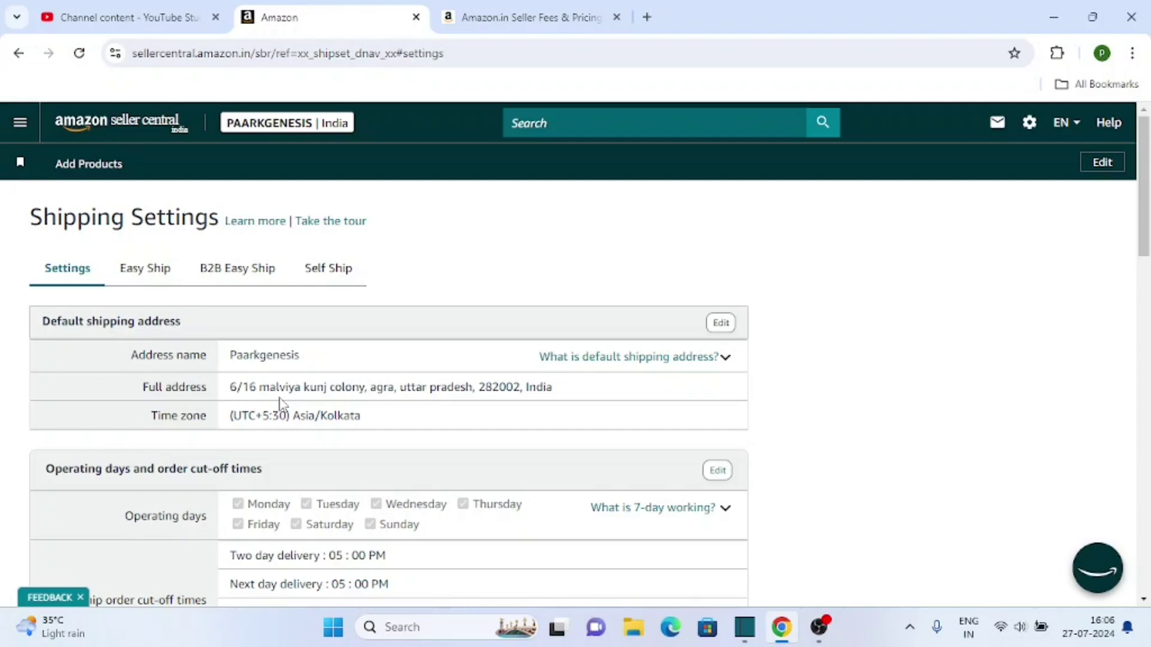
pyautogui.click(721, 326)
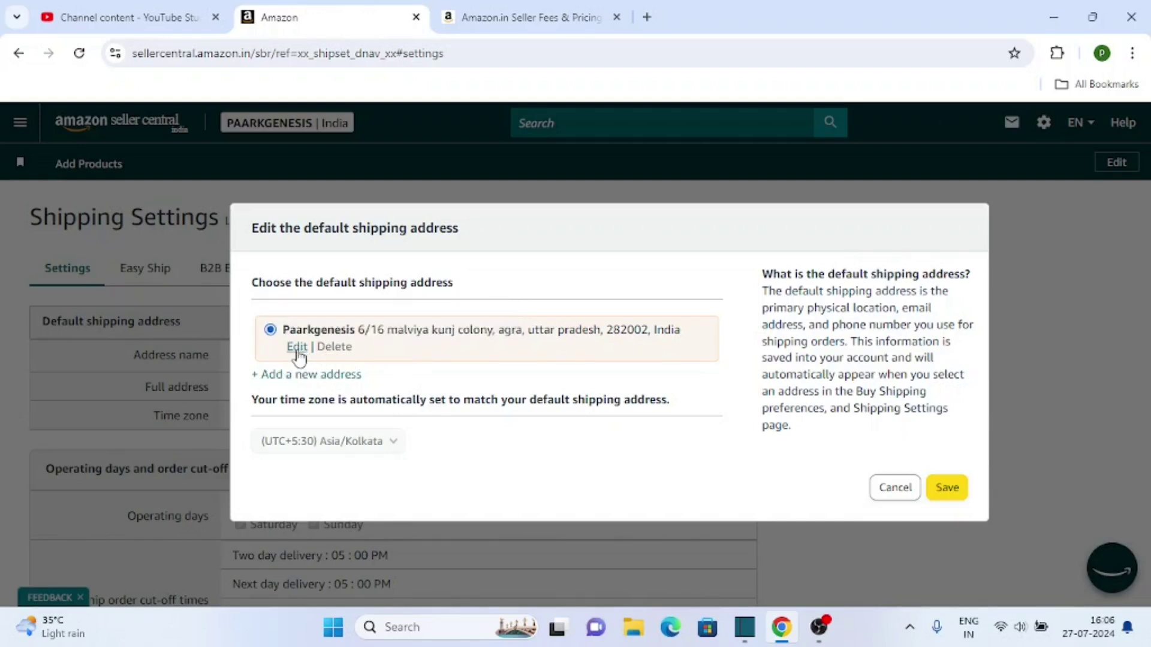
pyautogui.click(897, 490)
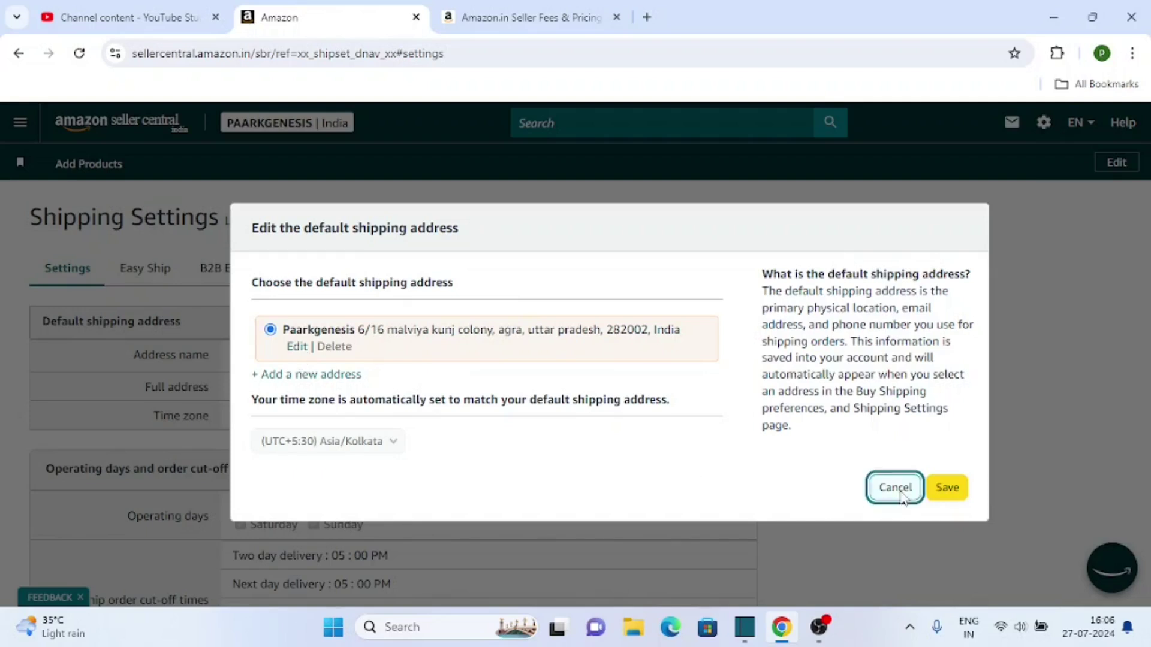
# - Review the editable operating days and Self Ship order cut-off times, leaving the editor without saving
pyautogui.scroll(-2, 249, 351)
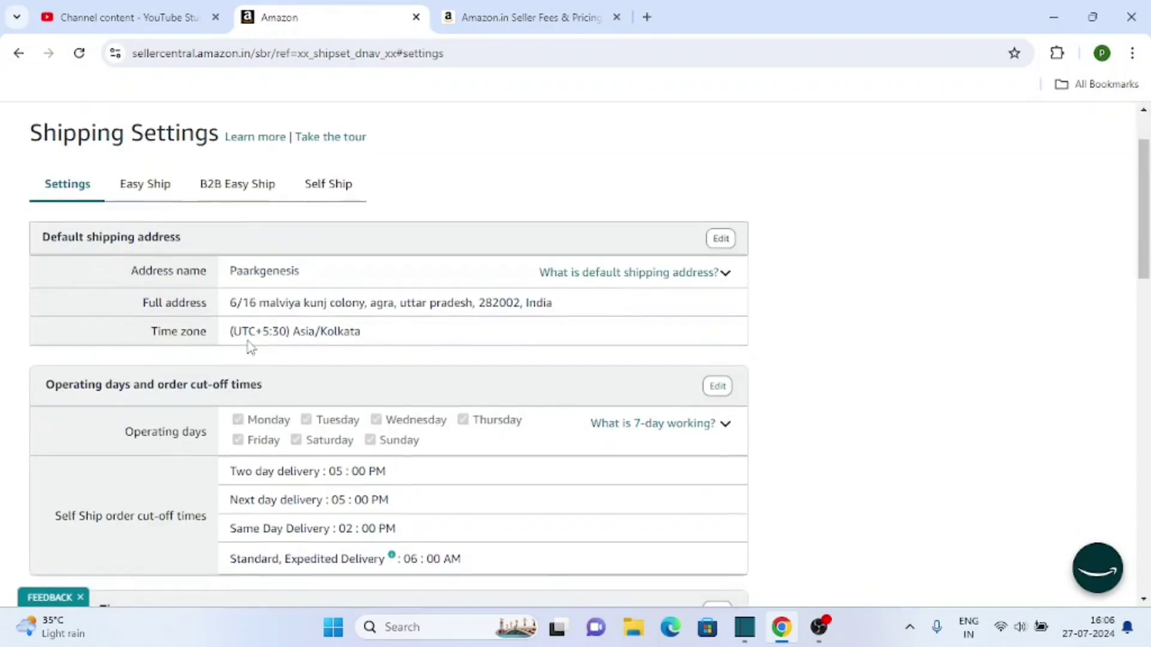
pyautogui.scroll(-1, 207, 332)
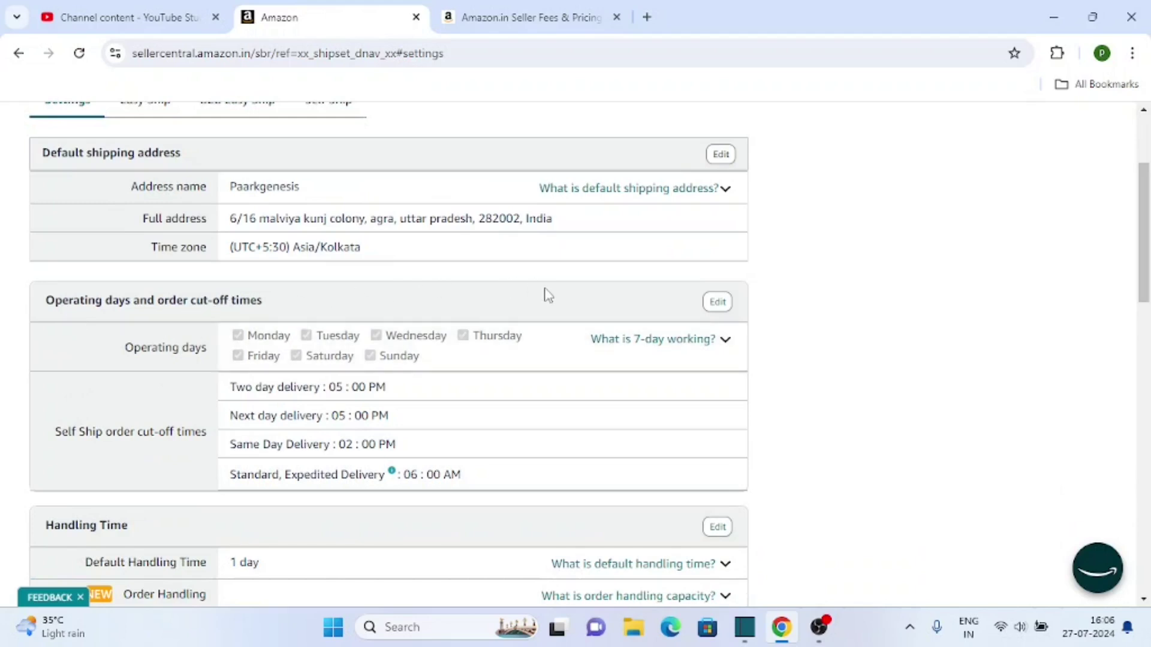
pyautogui.click(717, 303)
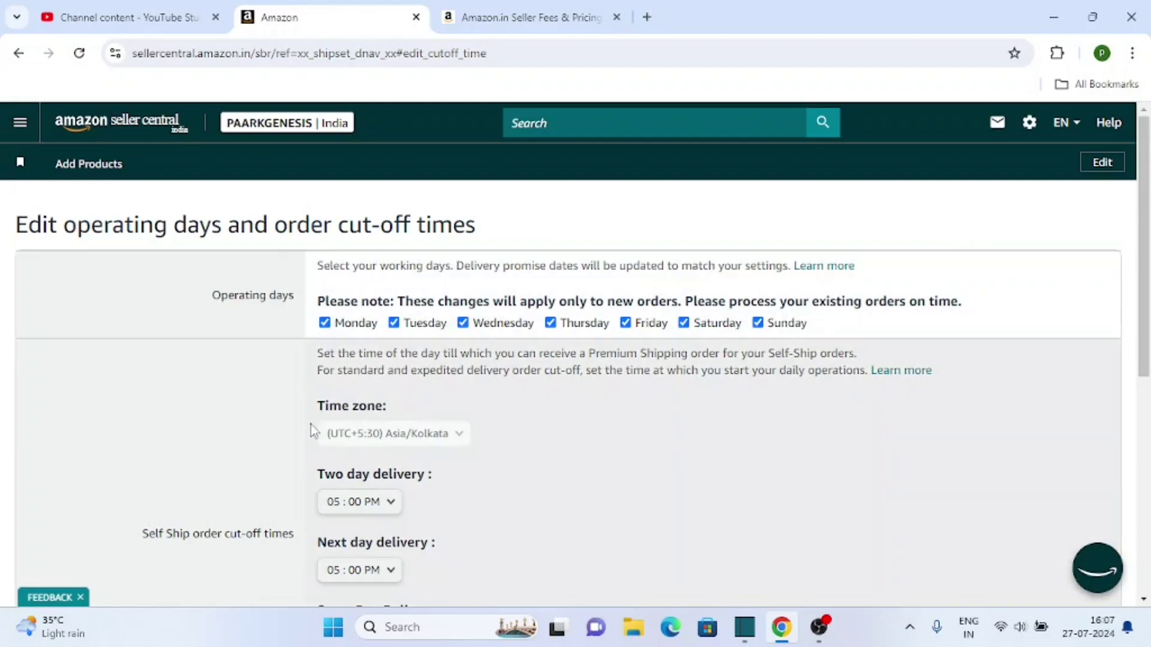
pyautogui.scroll(-1, 232, 384)
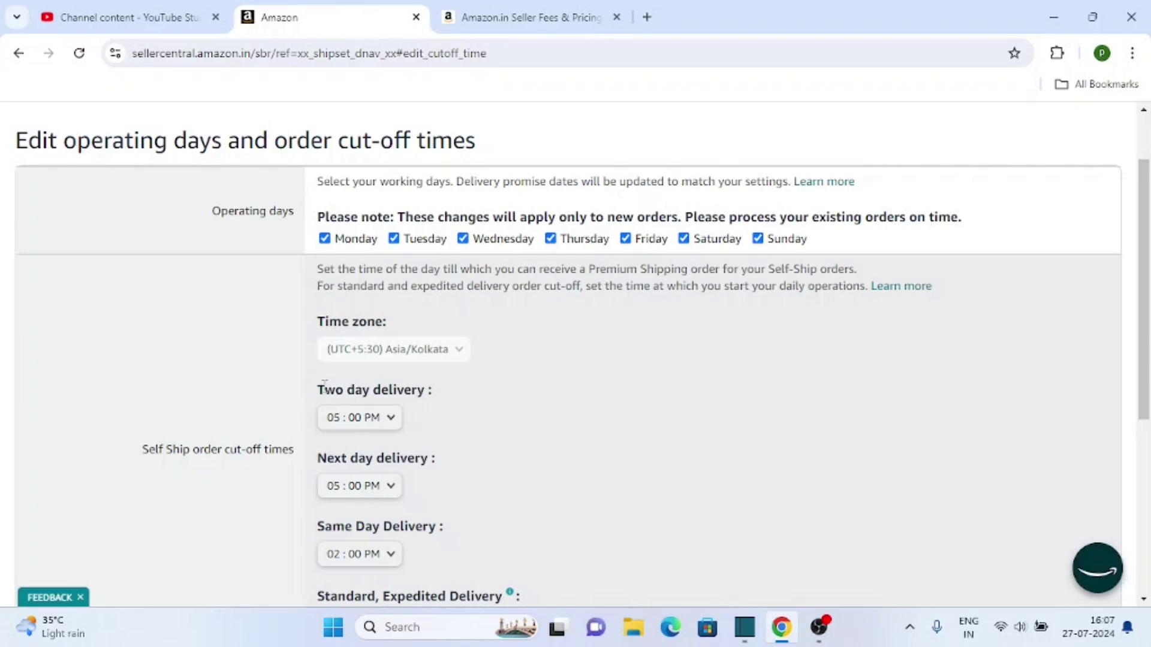
pyautogui.scroll(-2, 411, 495)
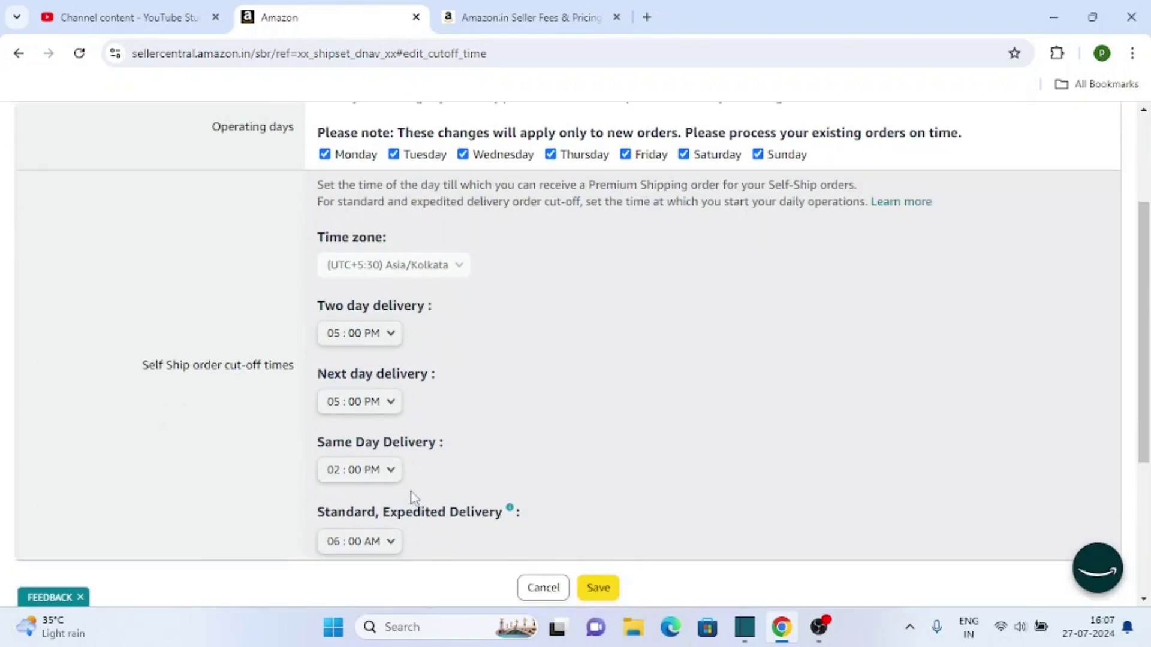
pyautogui.scroll(3, 413, 496)
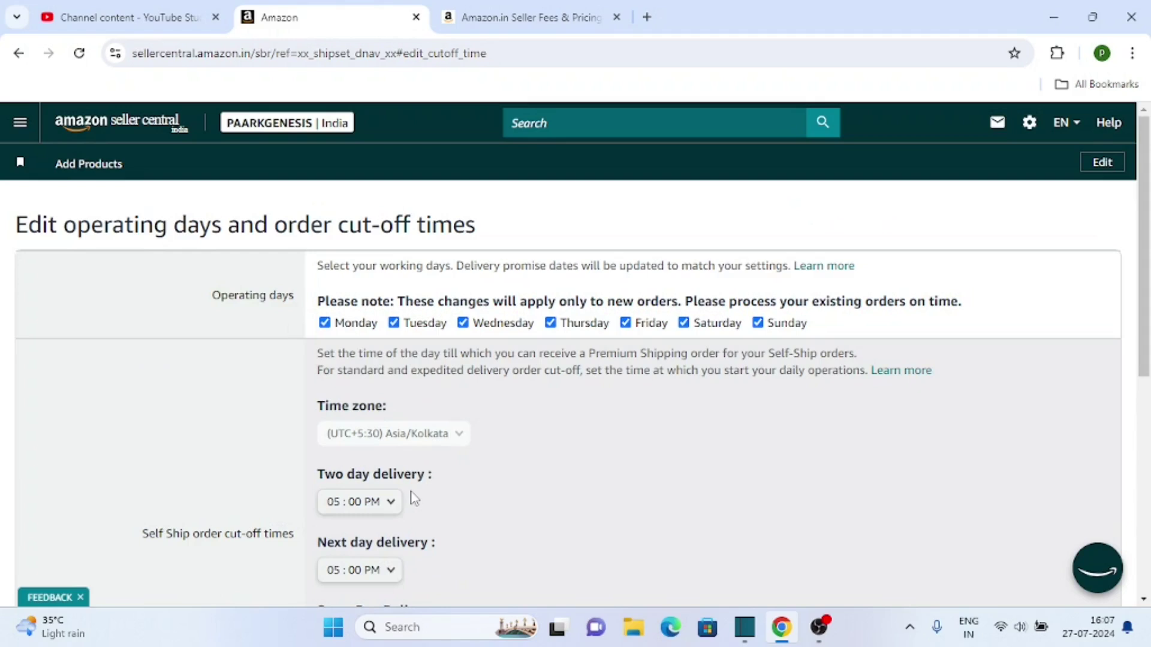
pyautogui.scroll(-4, 414, 499)
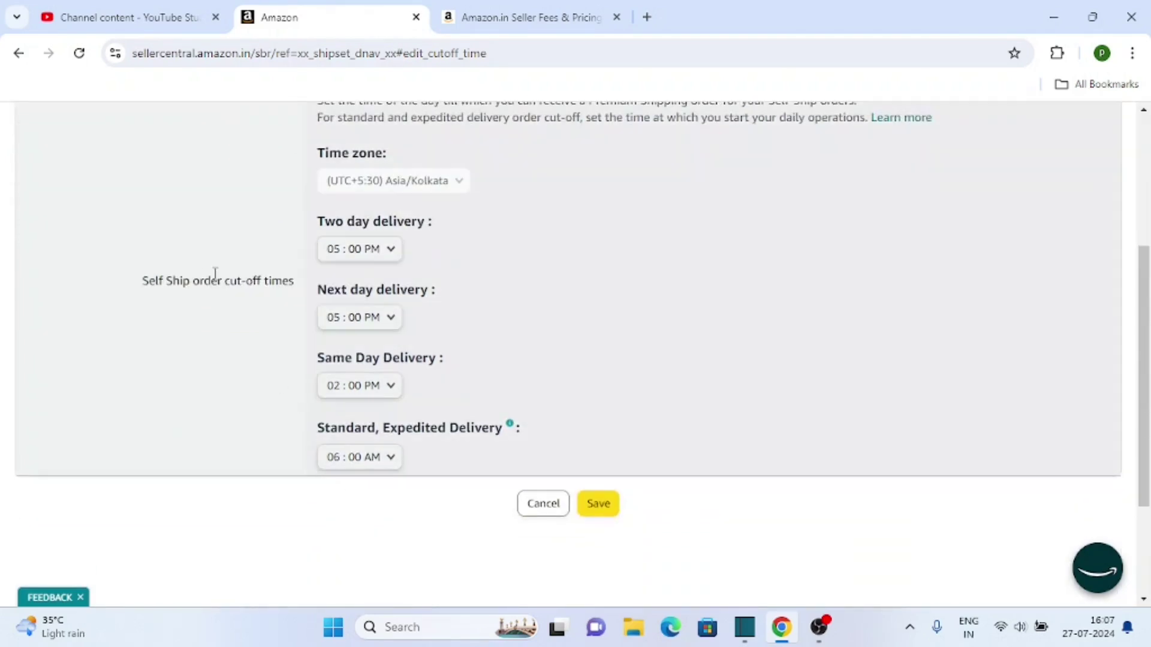
pyautogui.scroll(2, 446, 436)
pyautogui.scroll(2, 342, 506)
pyautogui.scroll(-2, 372, 539)
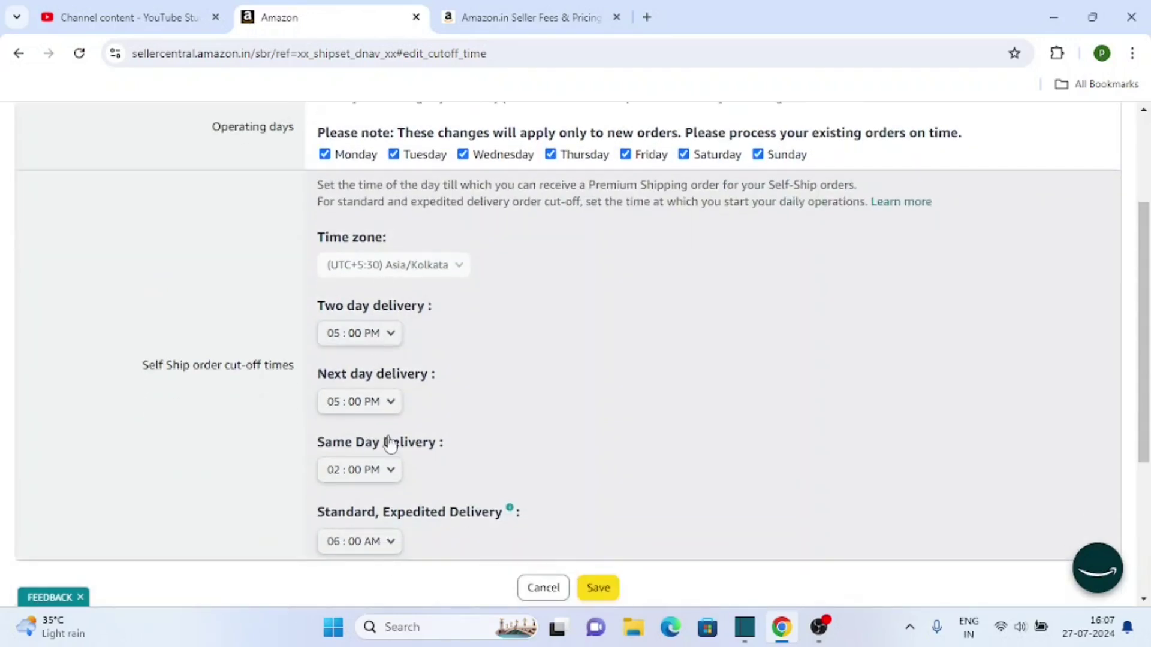
pyautogui.scroll(-2, 431, 417)
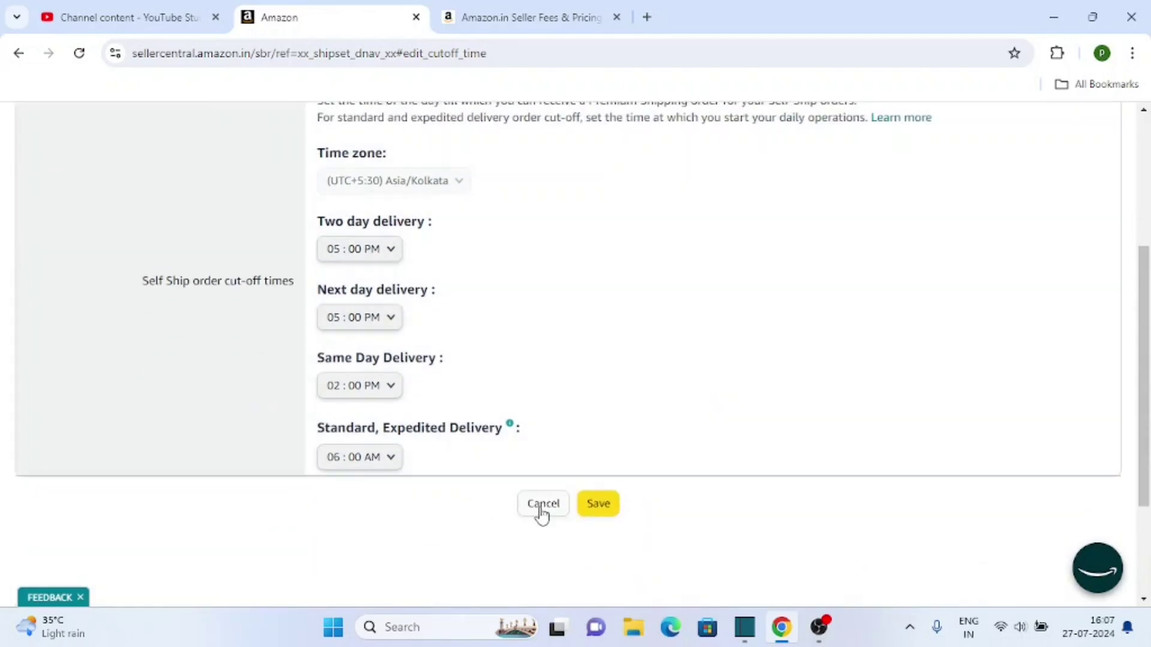
pyautogui.click(542, 507)
# - Examine the default handling time choices and the order handling capacity explanation, leaving the handling time editor without saving
pyautogui.scroll(15, 354, 397)
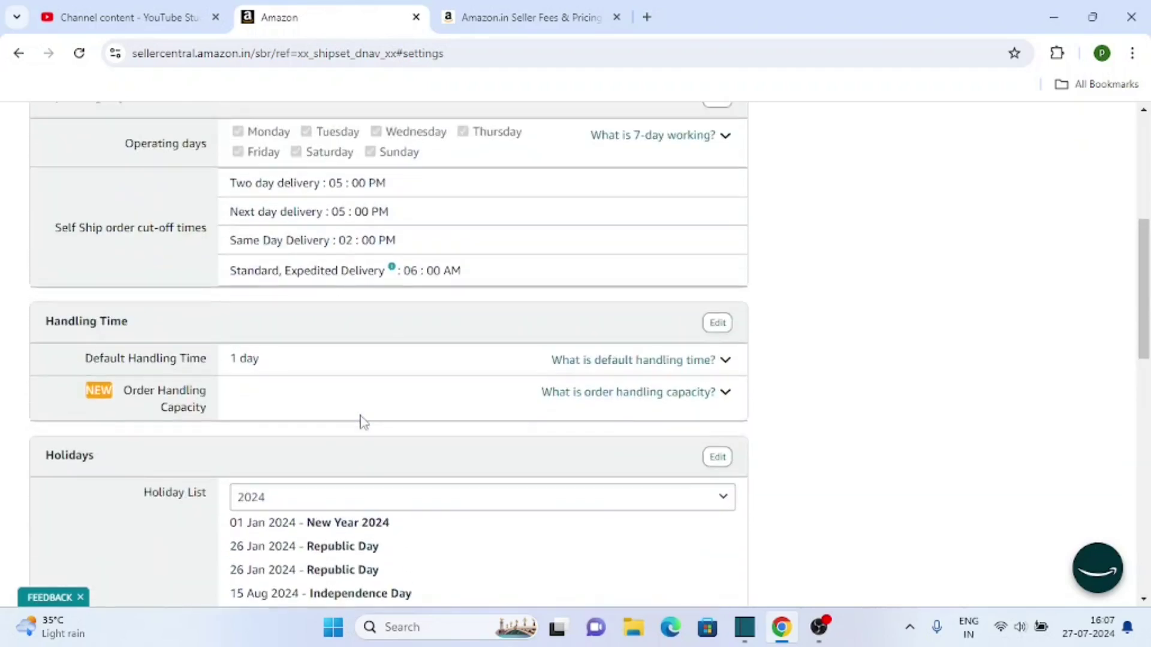
pyautogui.scroll(-2, 82, 501)
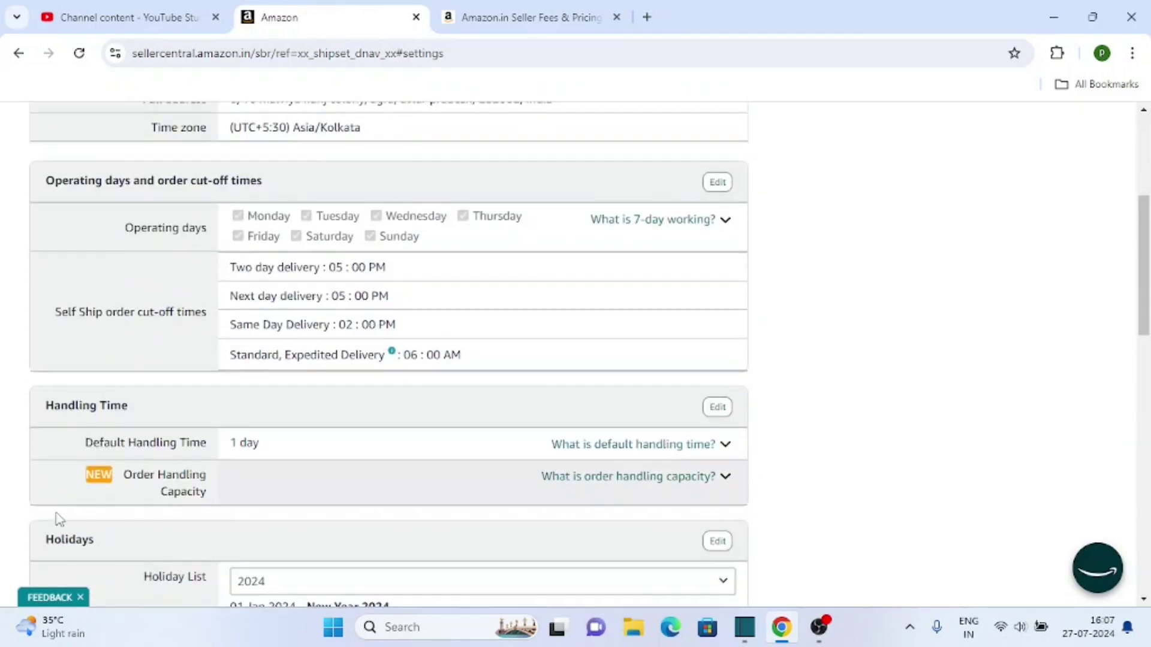
pyautogui.scroll(-2, 191, 437)
pyautogui.scroll(2, 234, 419)
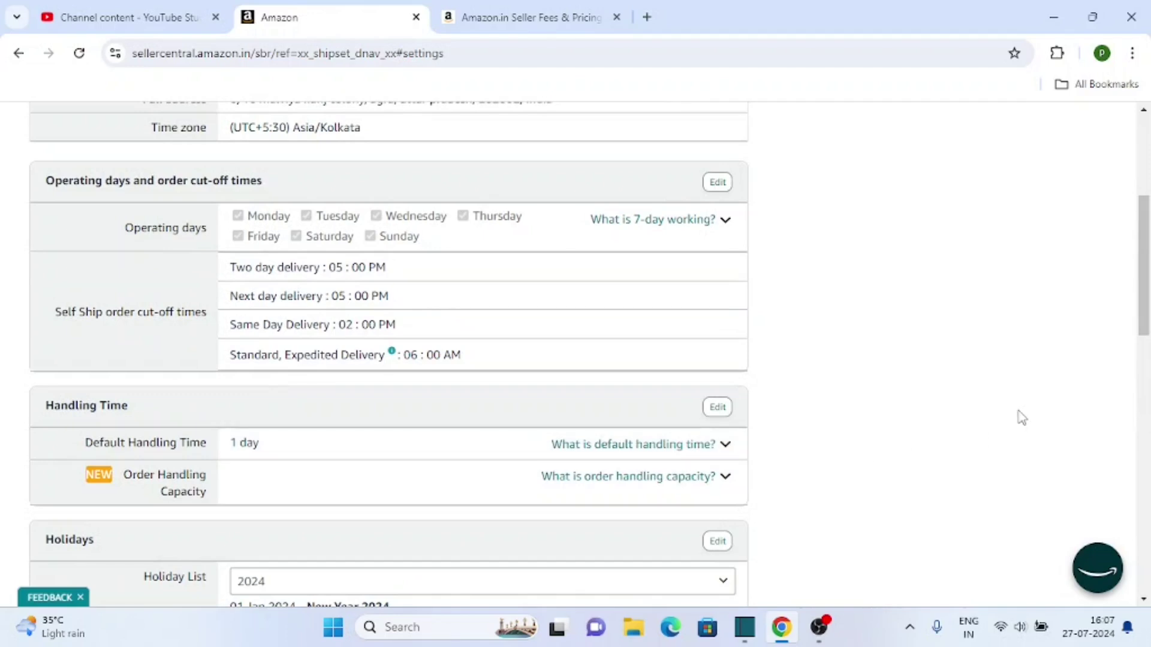
pyautogui.click(718, 410)
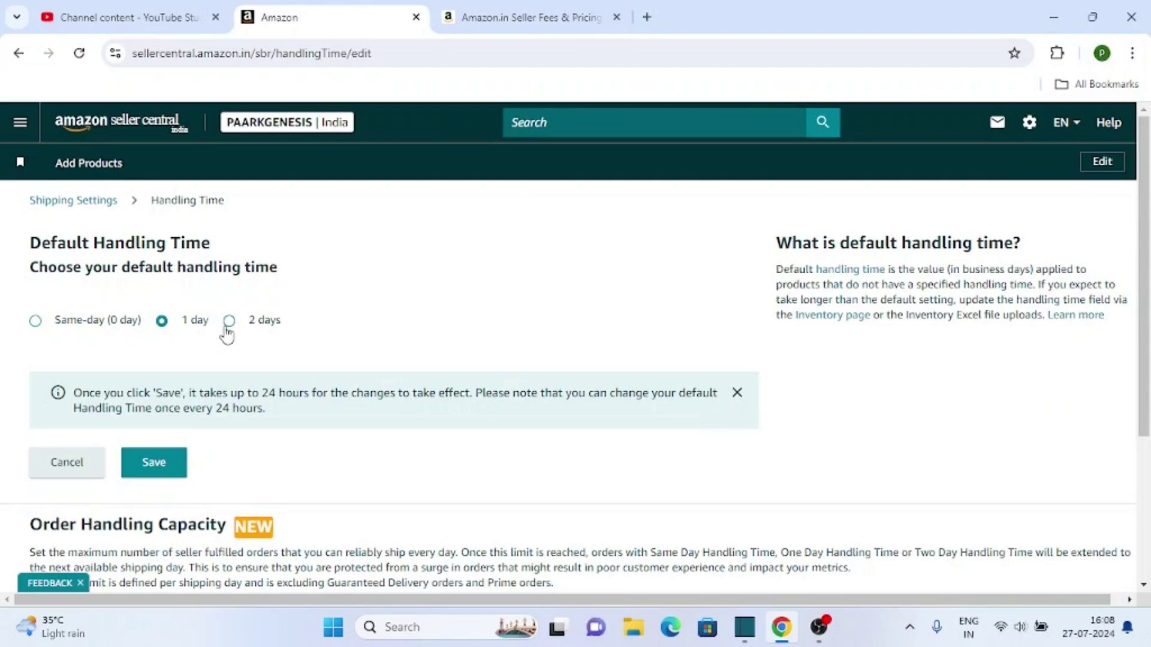
pyautogui.scroll(-1, 455, 300)
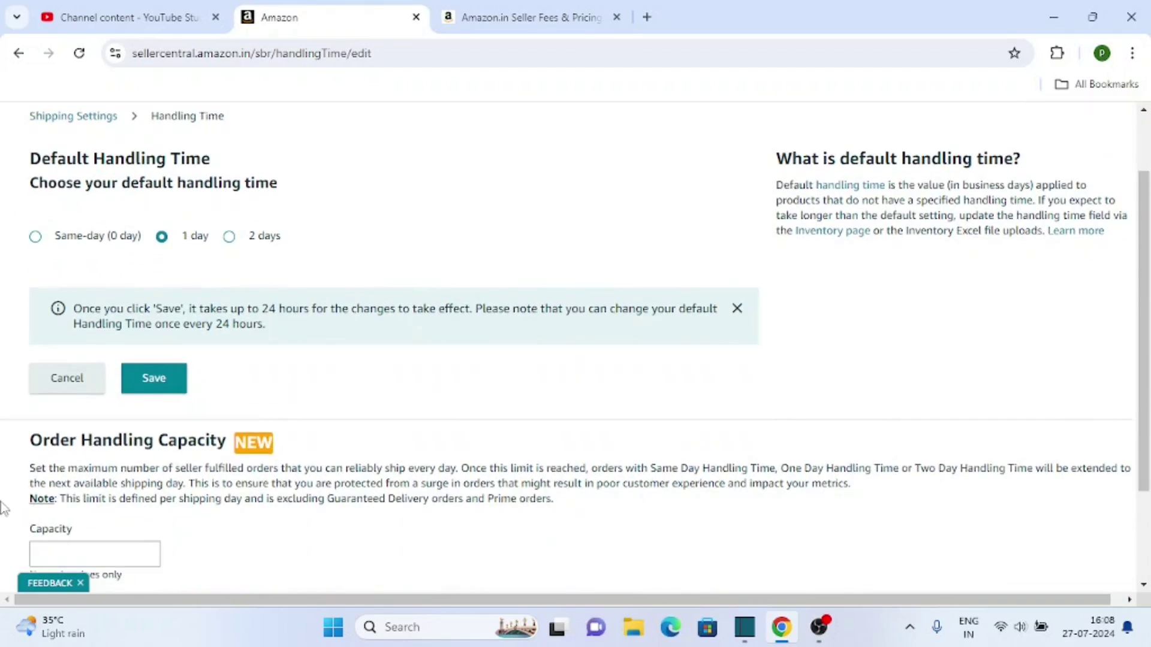
pyautogui.scroll(-1, 524, 390)
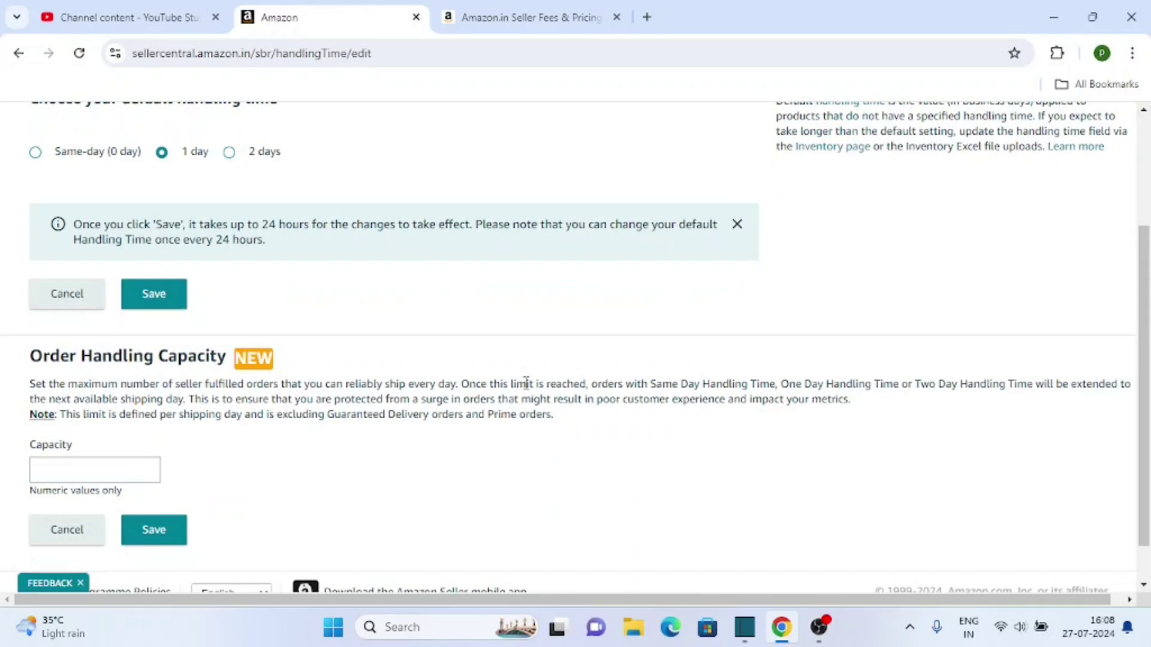
pyautogui.scroll(-1, 189, 388)
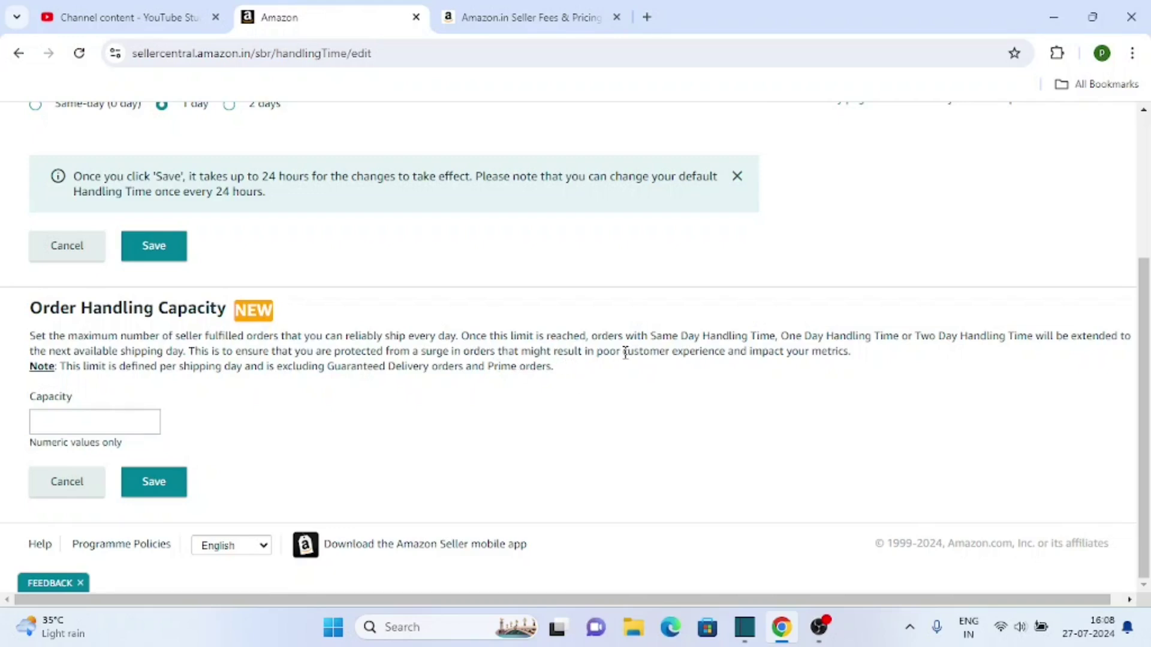
pyautogui.moveTo(625, 353); pyautogui.dragTo(851, 354)
pyautogui.click(818, 402)
pyautogui.scroll(3, 194, 279)
pyautogui.scroll(-3, 123, 220)
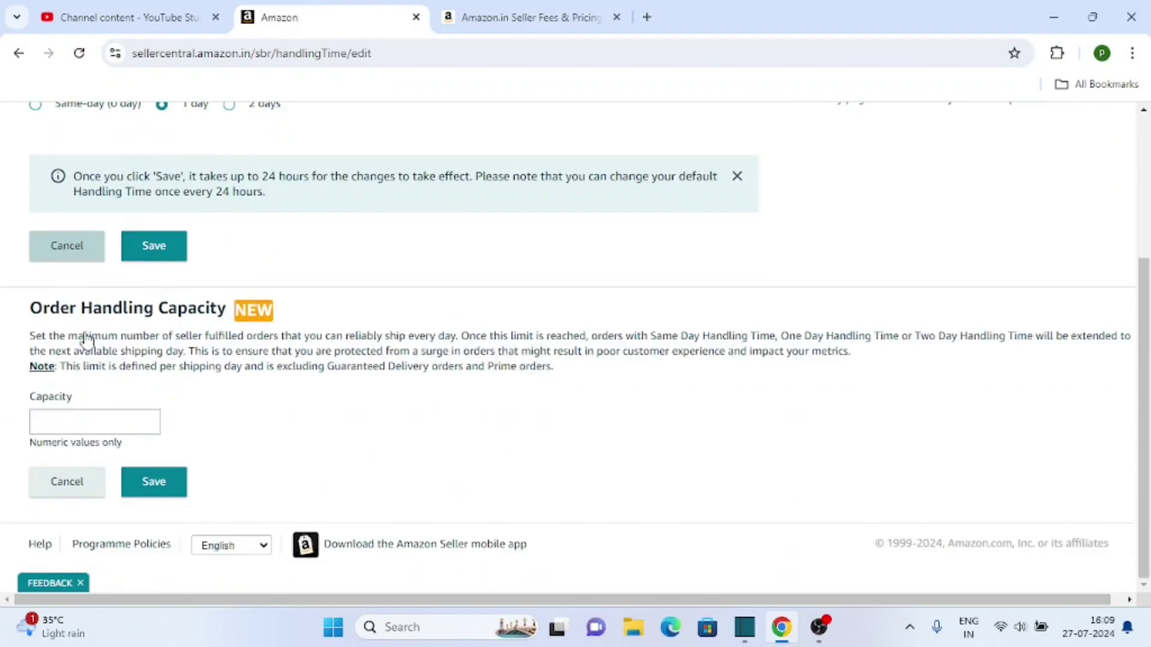
pyautogui.click(69, 492)
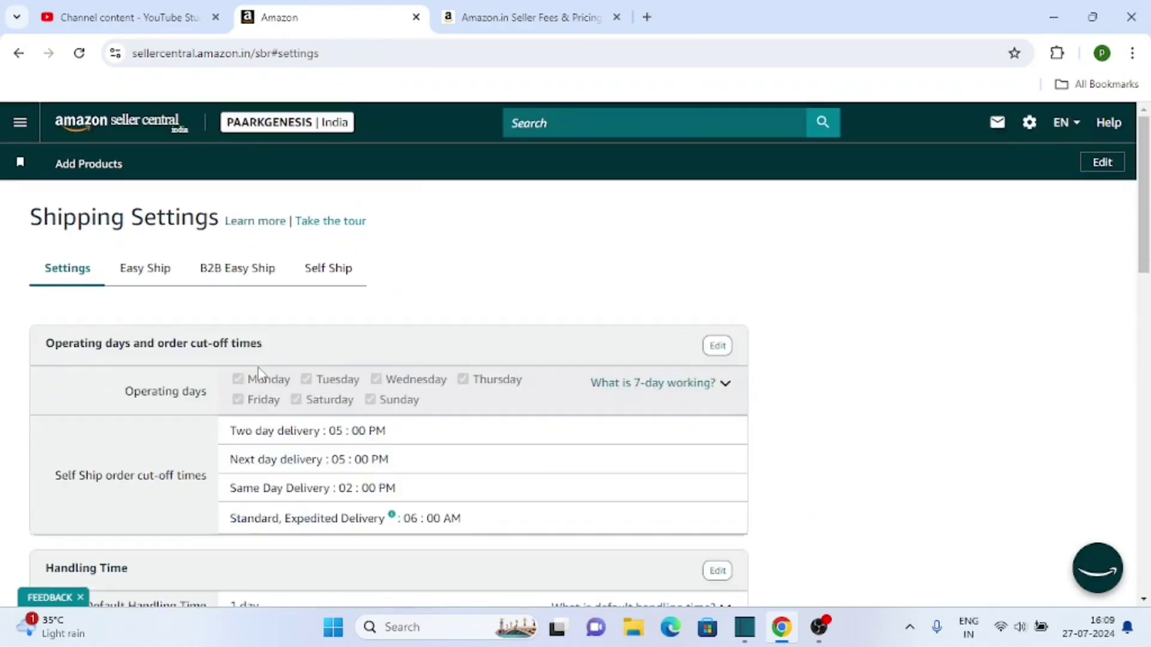
# - View the form for adding or removing holidays and return to the shipping settings without adding one
pyautogui.scroll(-4, 102, 470)
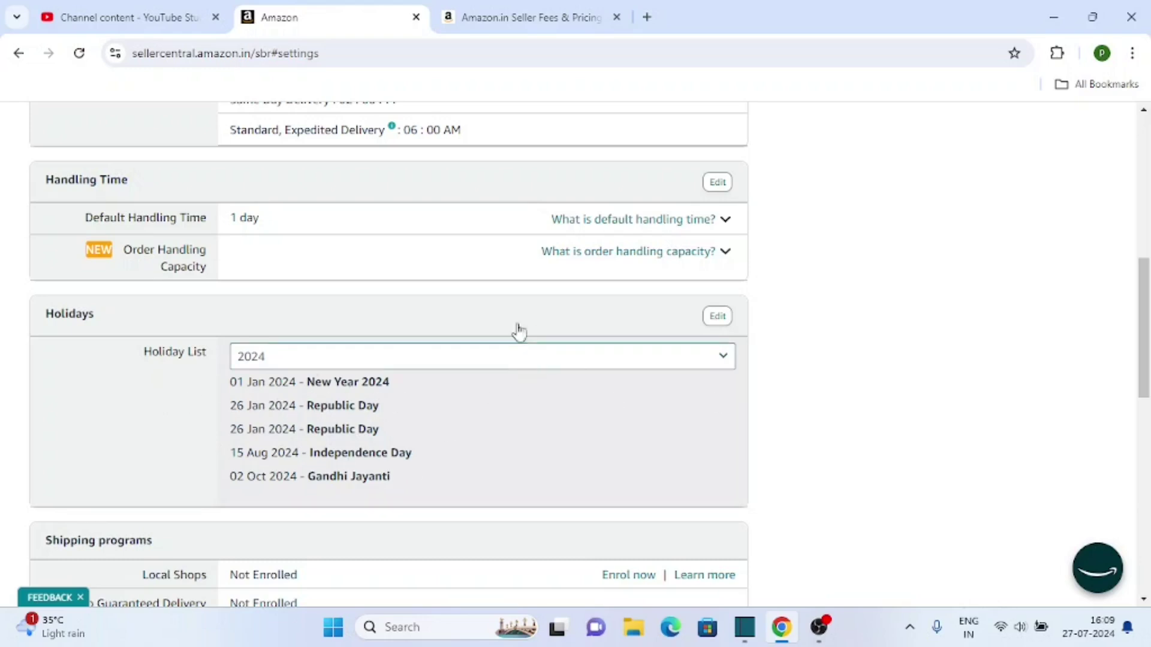
pyautogui.click(714, 317)
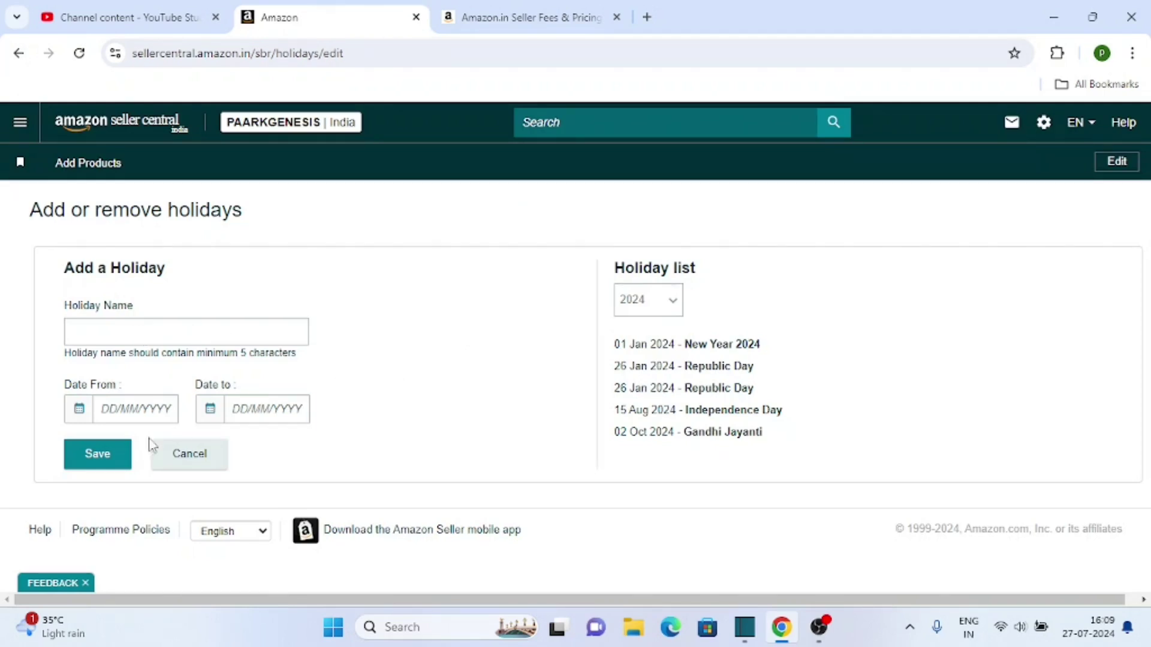
pyautogui.click(19, 53)
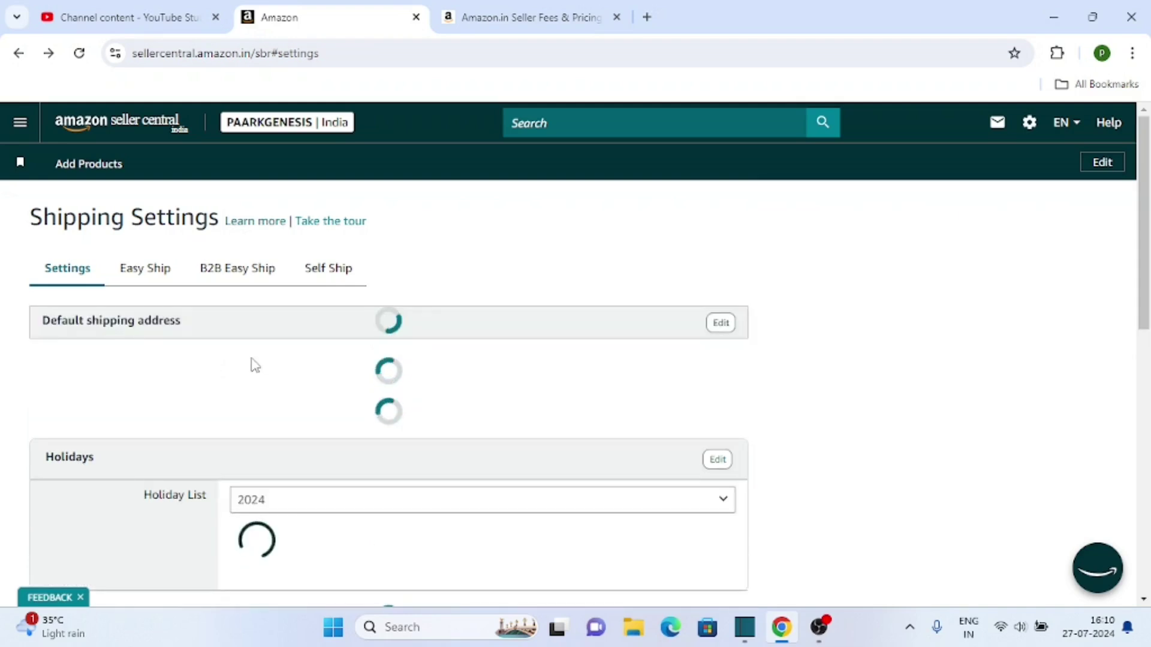
# - Examine the shipping programs, the Ship Through methods, and the Easy Ship only and Selected Self Ship opt-in options
pyautogui.scroll(-10, 250, 391)
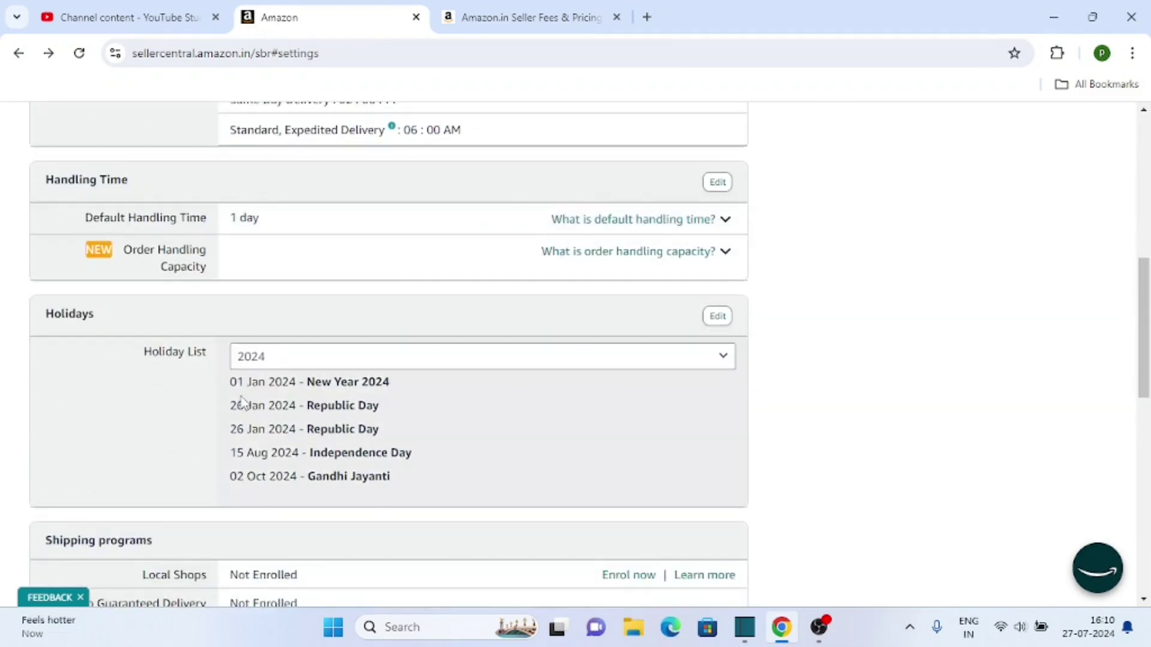
pyautogui.scroll(-1, 128, 455)
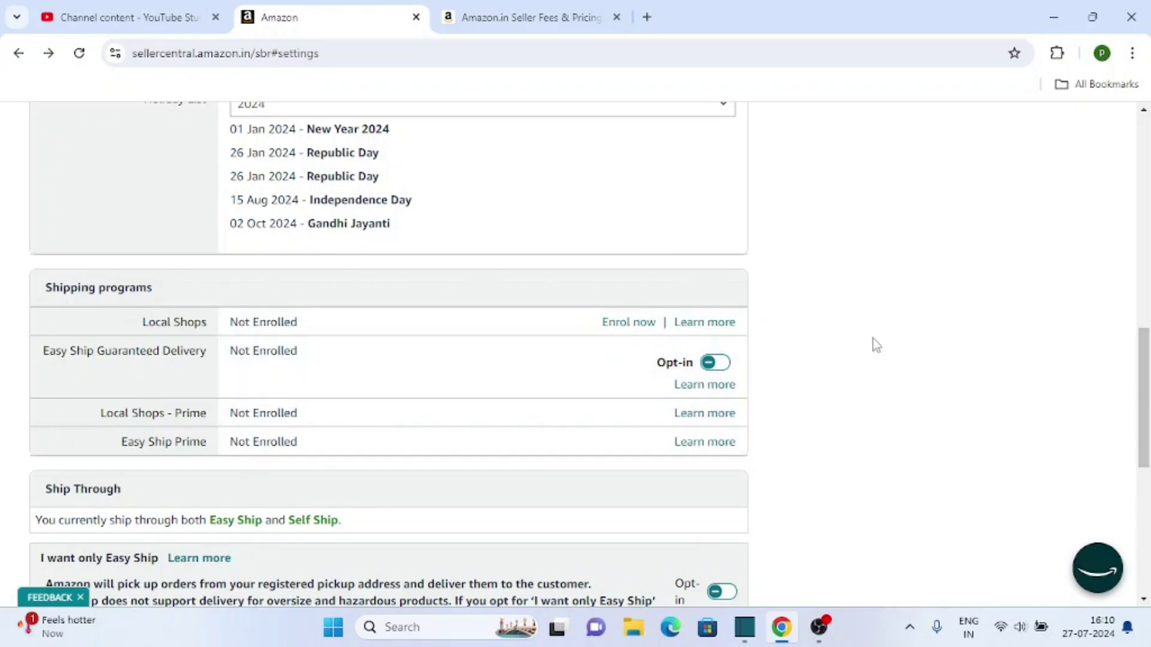
pyautogui.scroll(-5, 857, 351)
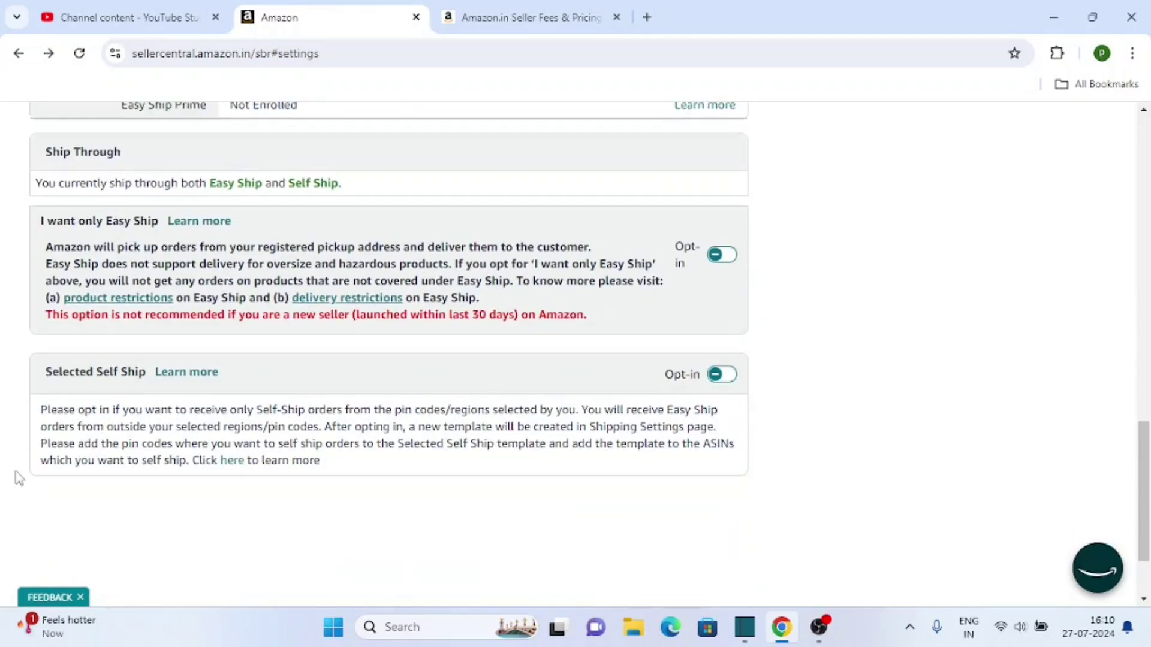
pyautogui.scroll(1, 18, 478)
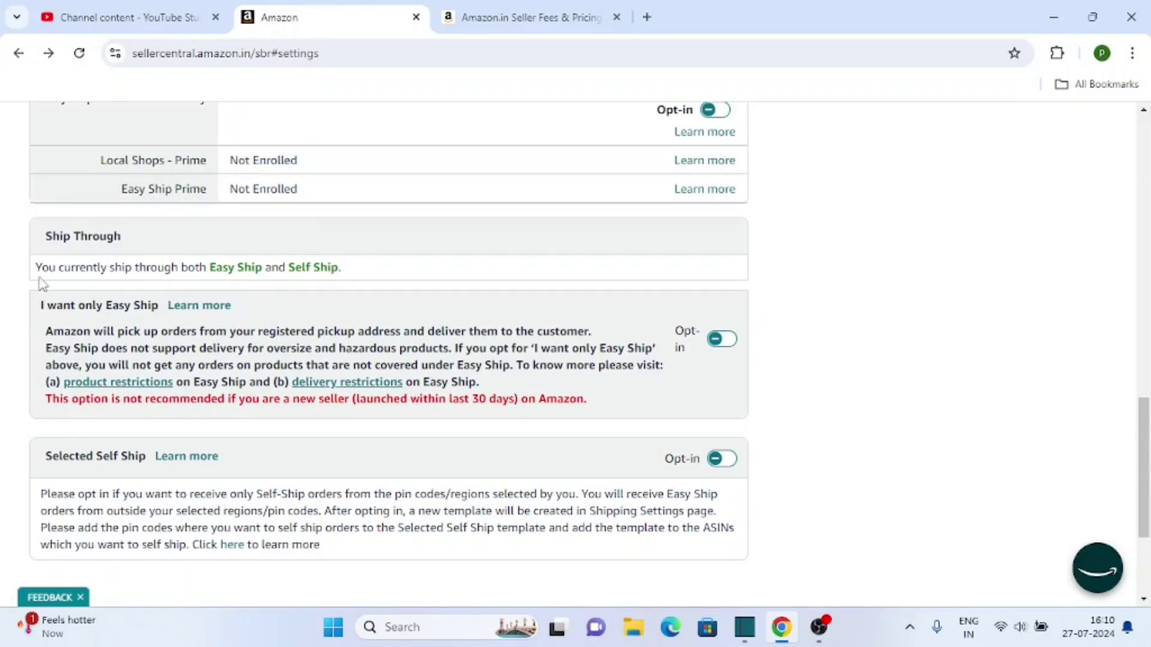
pyautogui.moveTo(37, 267); pyautogui.dragTo(374, 274)
pyautogui.click(375, 274)
pyautogui.moveTo(286, 273); pyautogui.dragTo(360, 272)
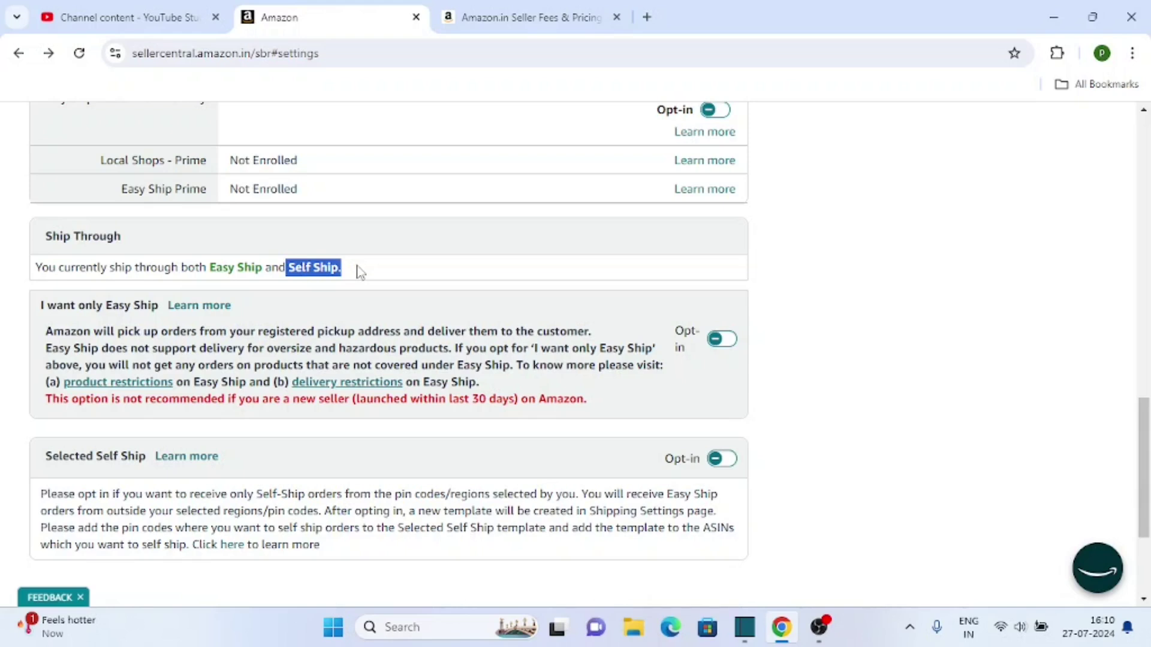
pyautogui.click(810, 302)
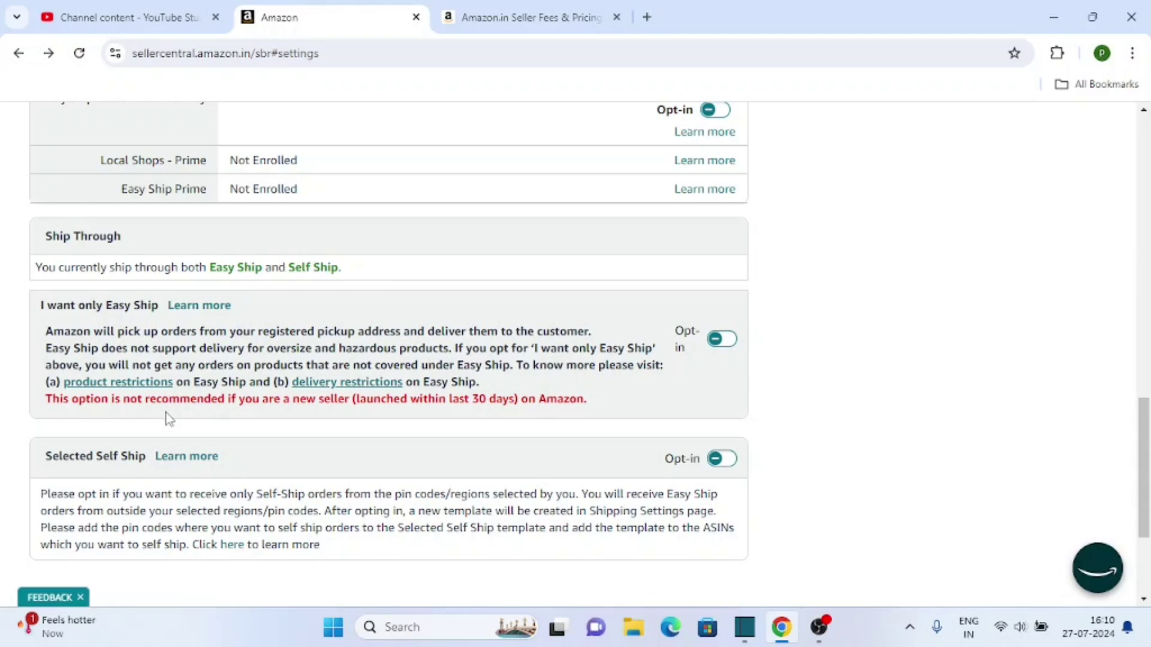
pyautogui.moveTo(210, 268); pyautogui.dragTo(362, 268)
pyautogui.click(868, 317)
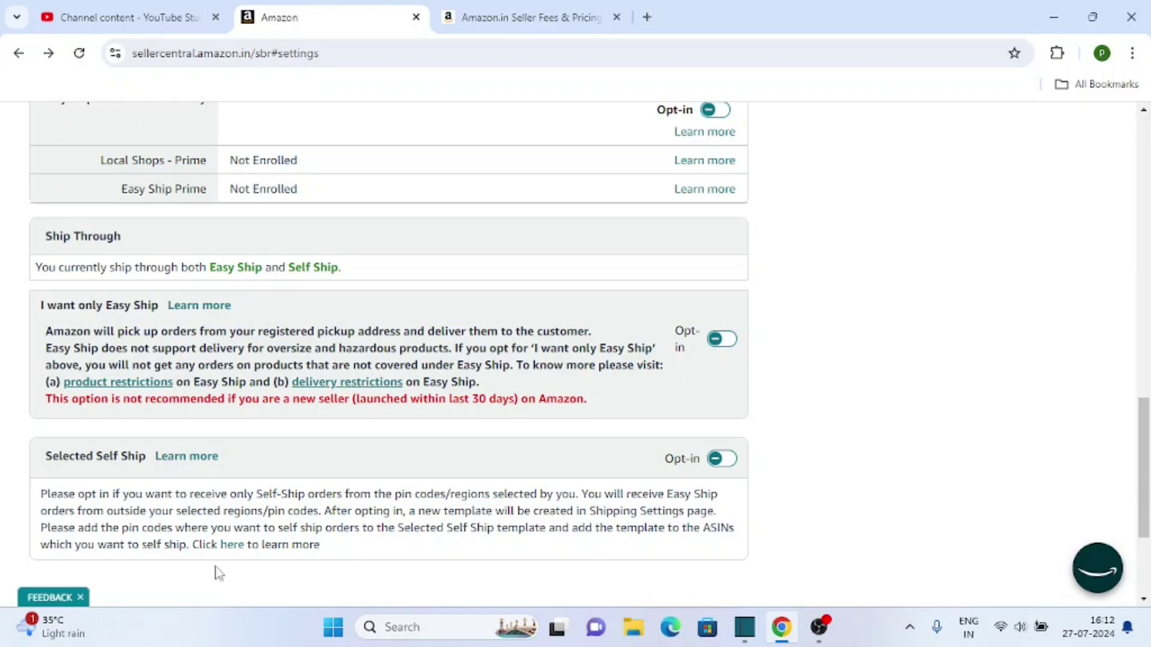
pyautogui.scroll(15, 510, 521)
pyautogui.scroll(-6, 510, 524)
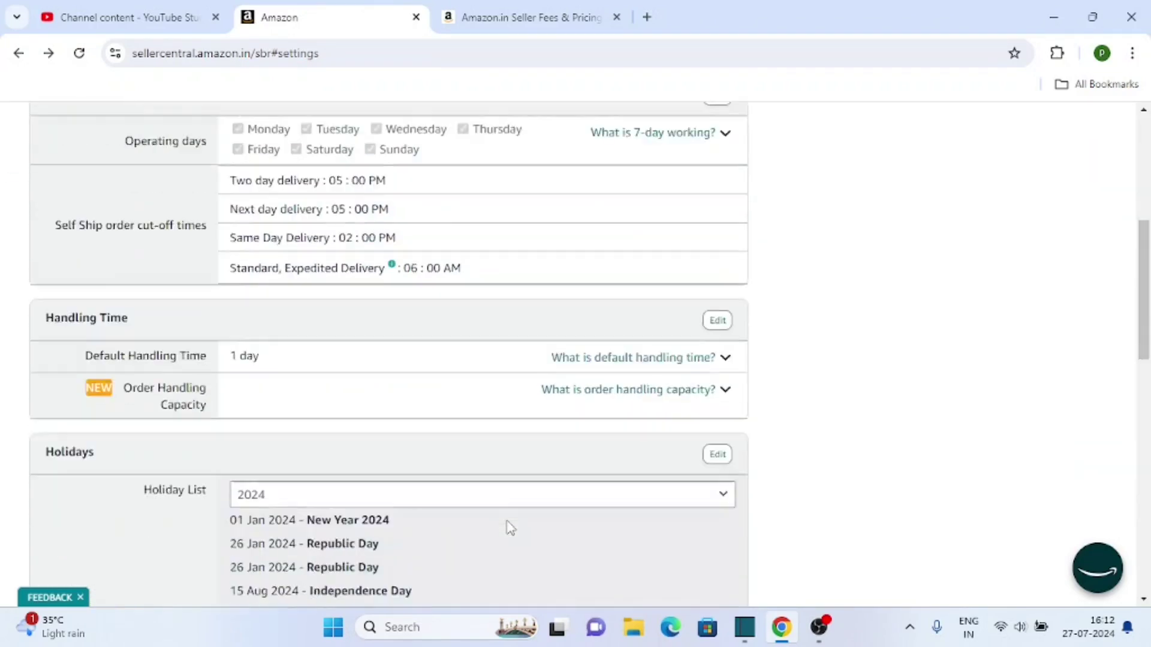
pyautogui.scroll(8, 501, 526)
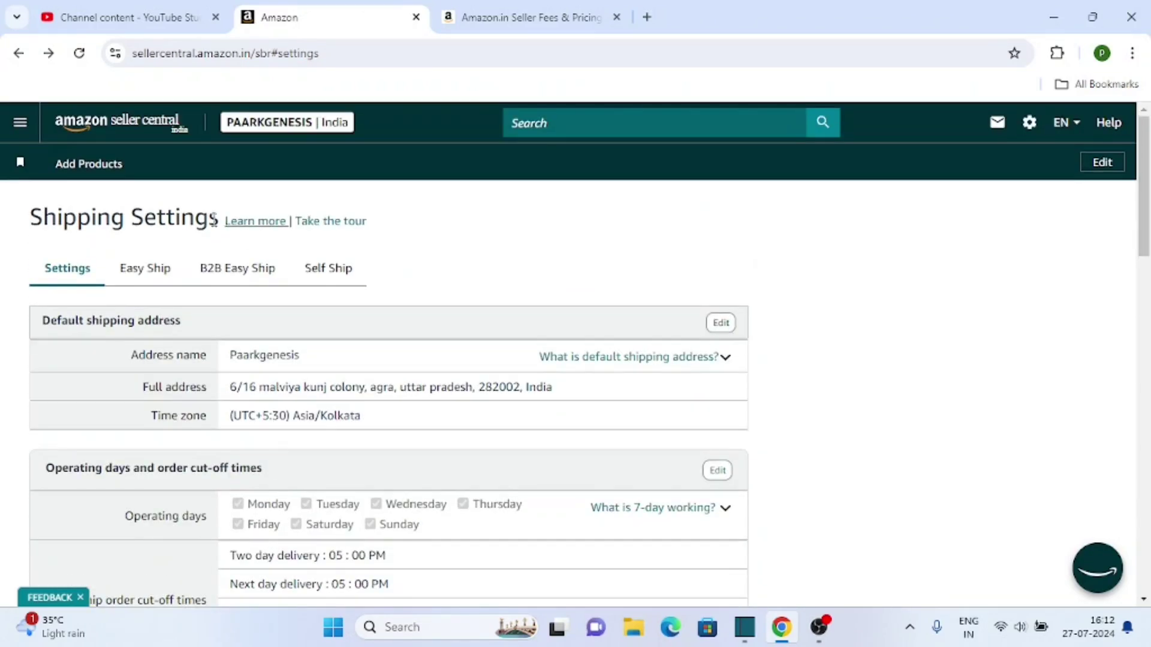
pyautogui.scroll(-7, 152, 401)
pyautogui.scroll(-13, 151, 401)
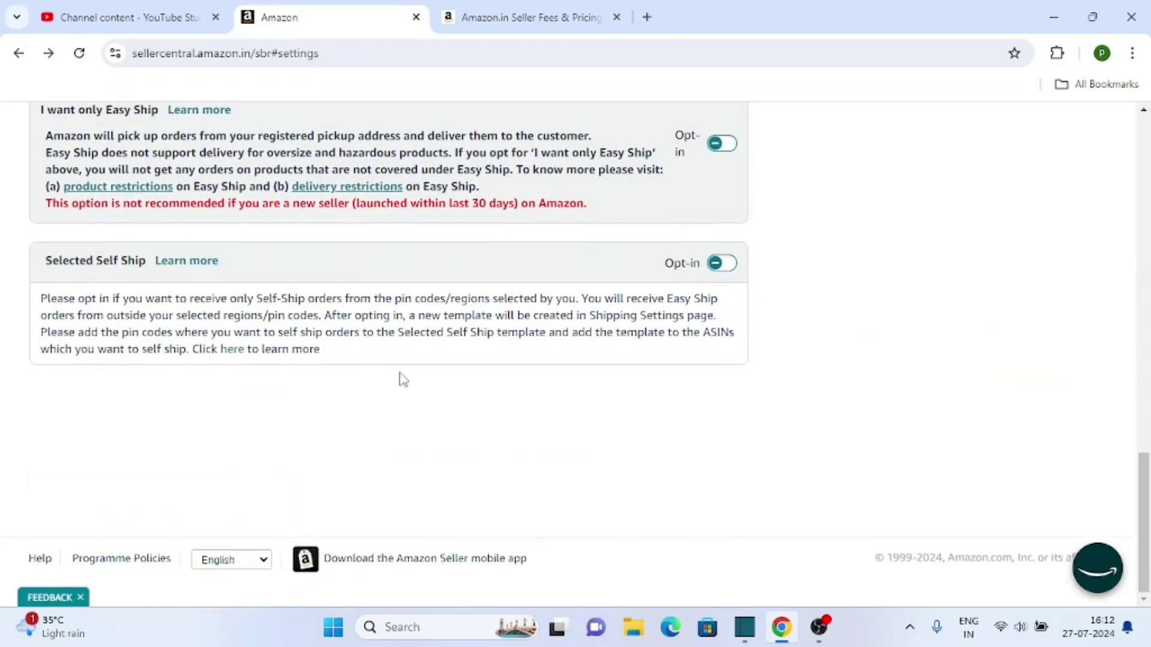
# - Review the general shipping settings once more and open the Easy Ship shipping settings
pyautogui.scroll(8, 398, 378)
pyautogui.scroll(-1, 398, 380)
pyautogui.scroll(9, 398, 380)
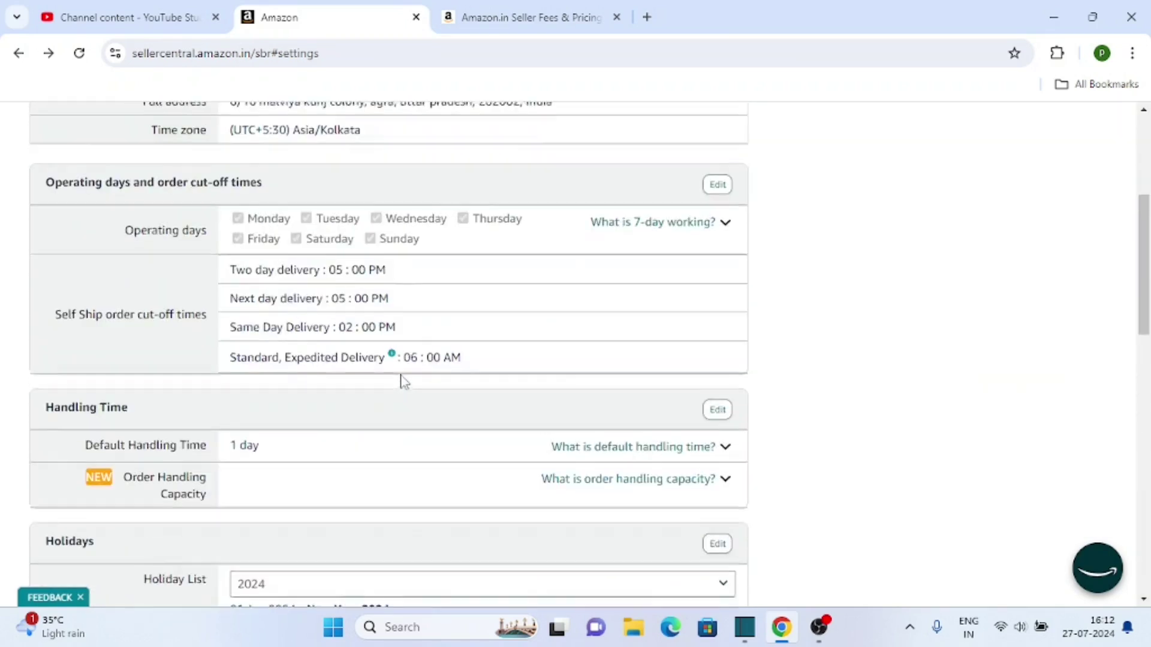
pyautogui.scroll(3, 457, 298)
pyautogui.scroll(-15, 267, 313)
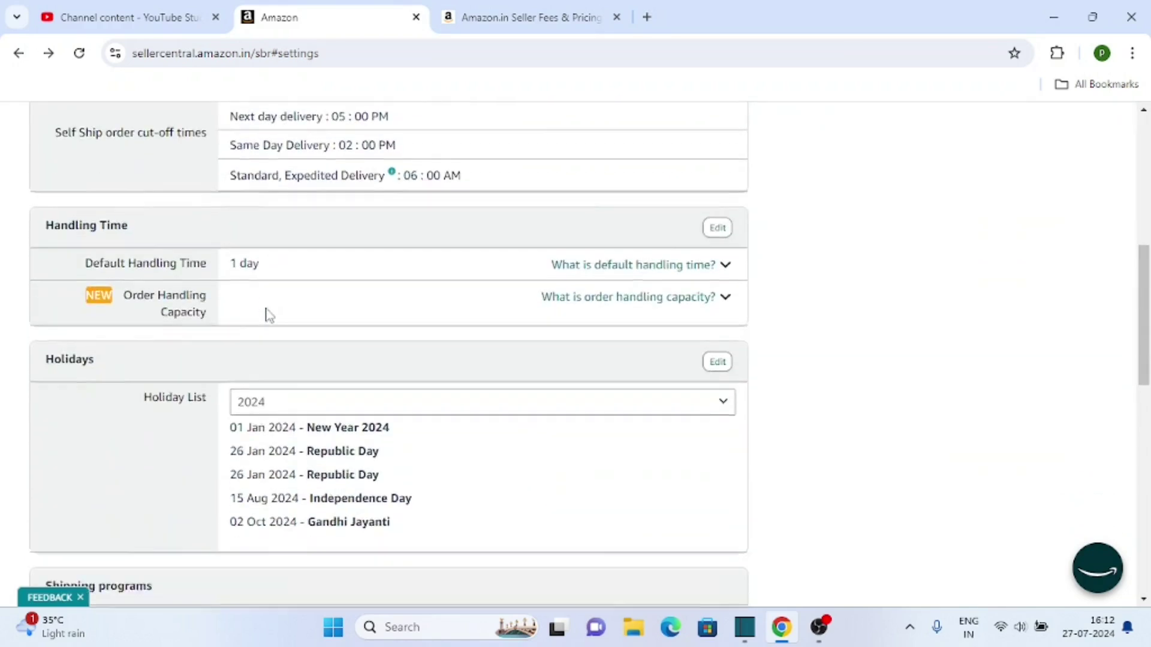
pyautogui.scroll(15, 365, 365)
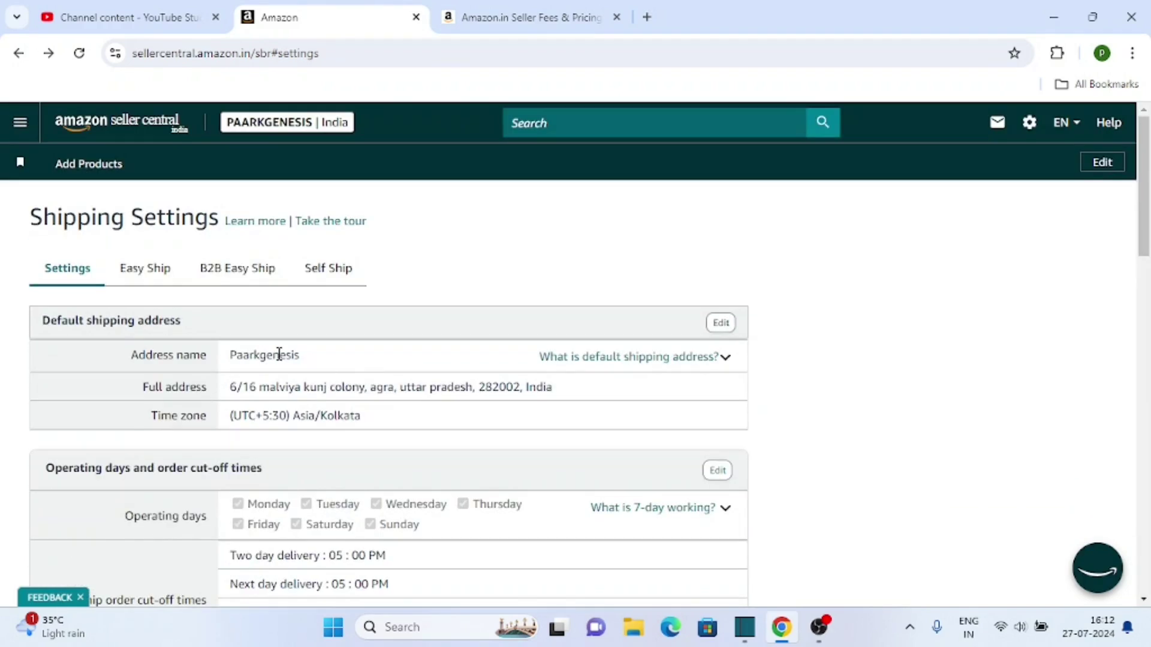
pyautogui.click(148, 279)
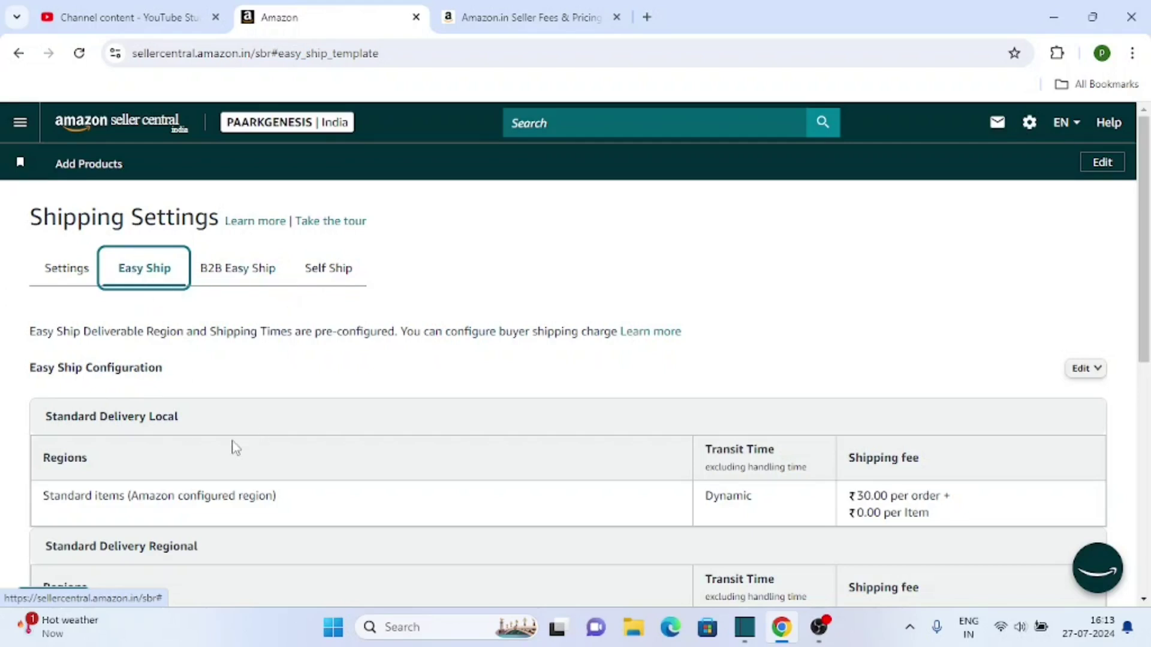
# - Examine the Easy Ship transit times and shipping fees for local, regional and national standard delivery, plus the Guaranteed Delivery eligibility
pyautogui.scroll(-4, 235, 448)
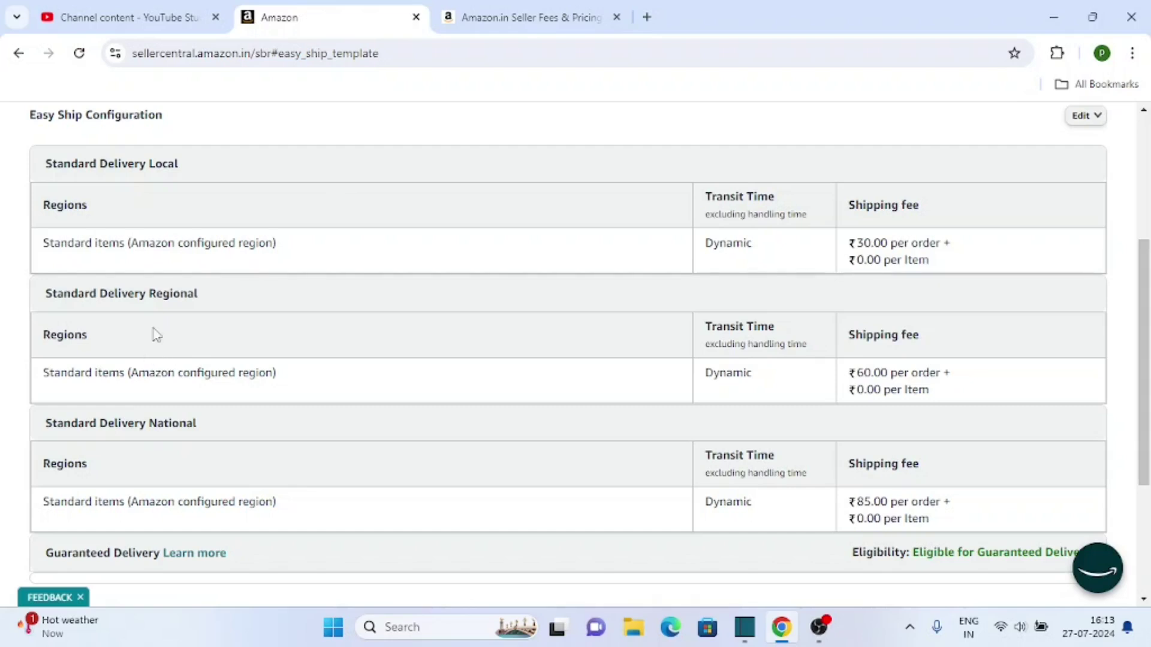
pyautogui.scroll(2, 187, 477)
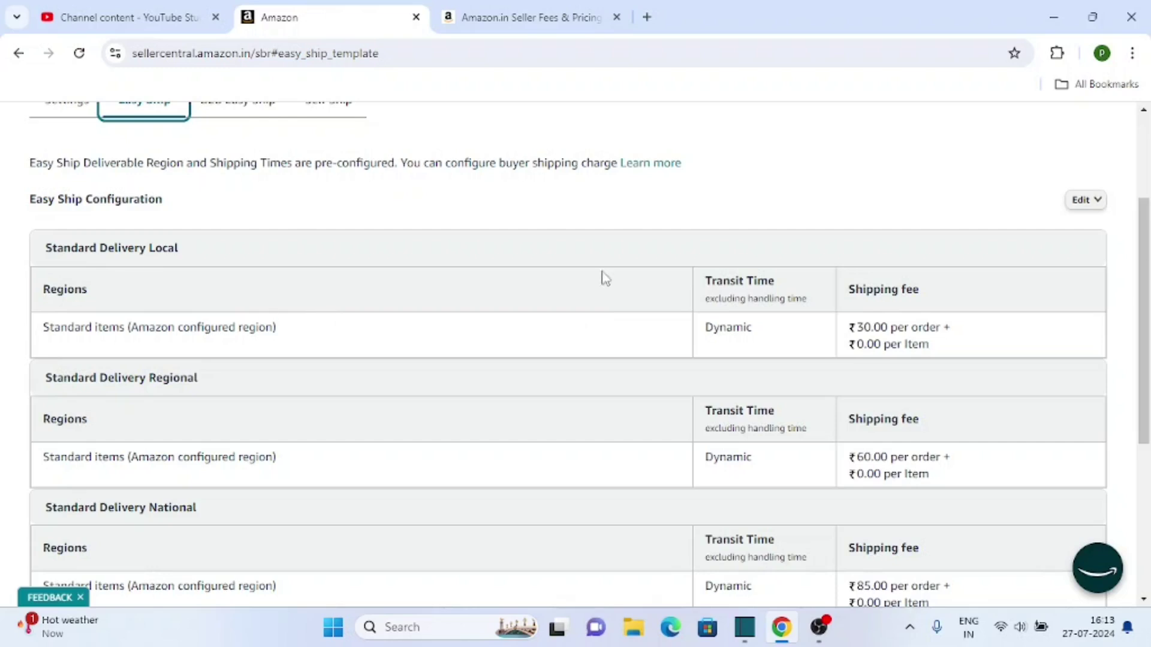
pyautogui.scroll(-2, 267, 348)
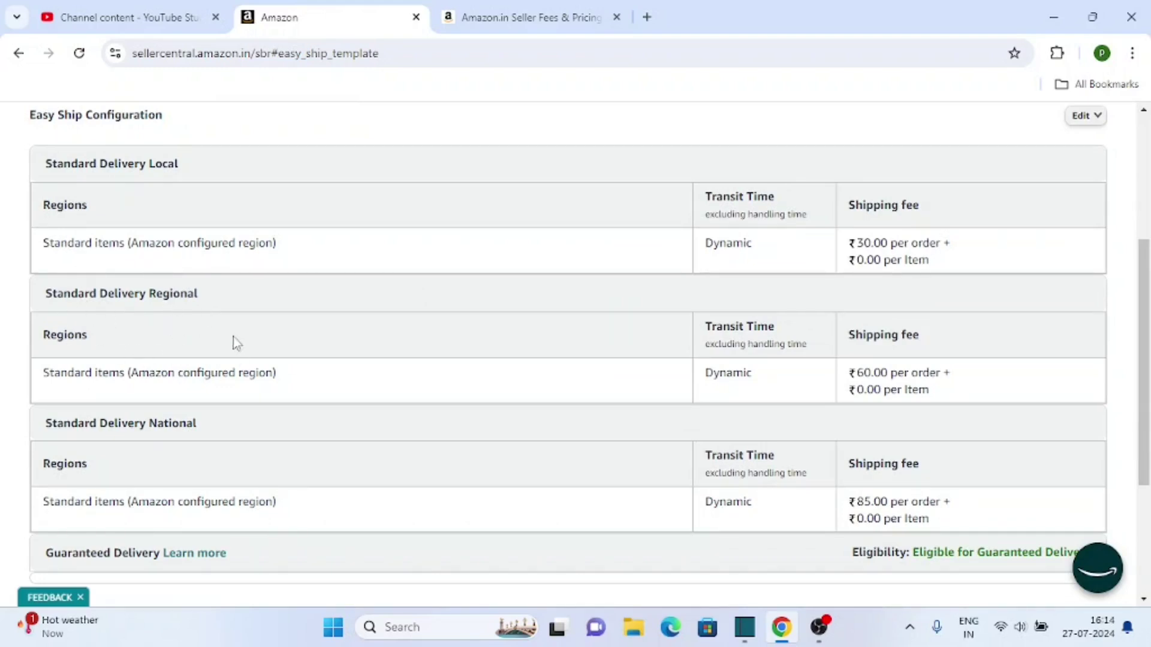
pyautogui.scroll(-2, 102, 470)
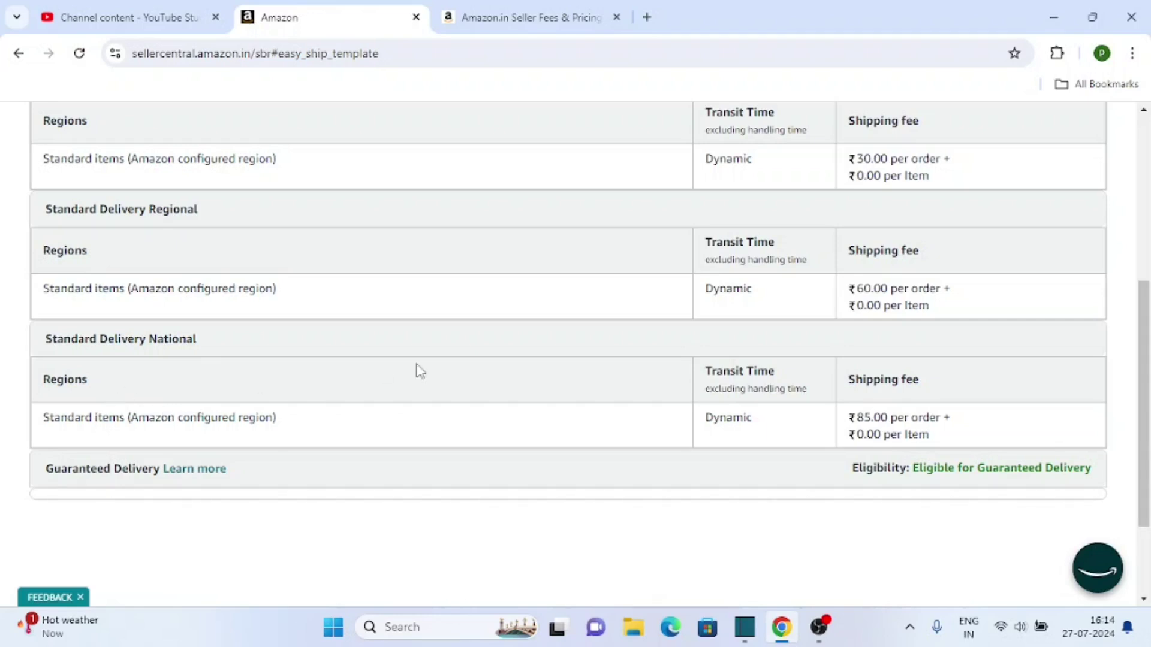
pyautogui.scroll(4, 313, 393)
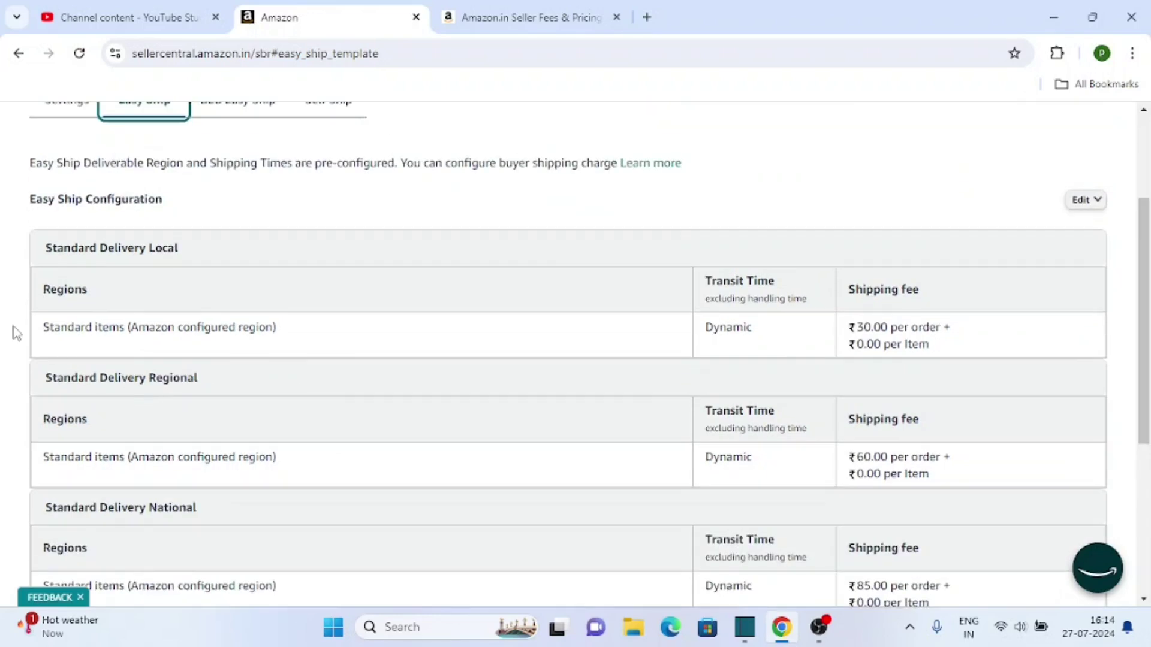
pyautogui.scroll(-3, 418, 344)
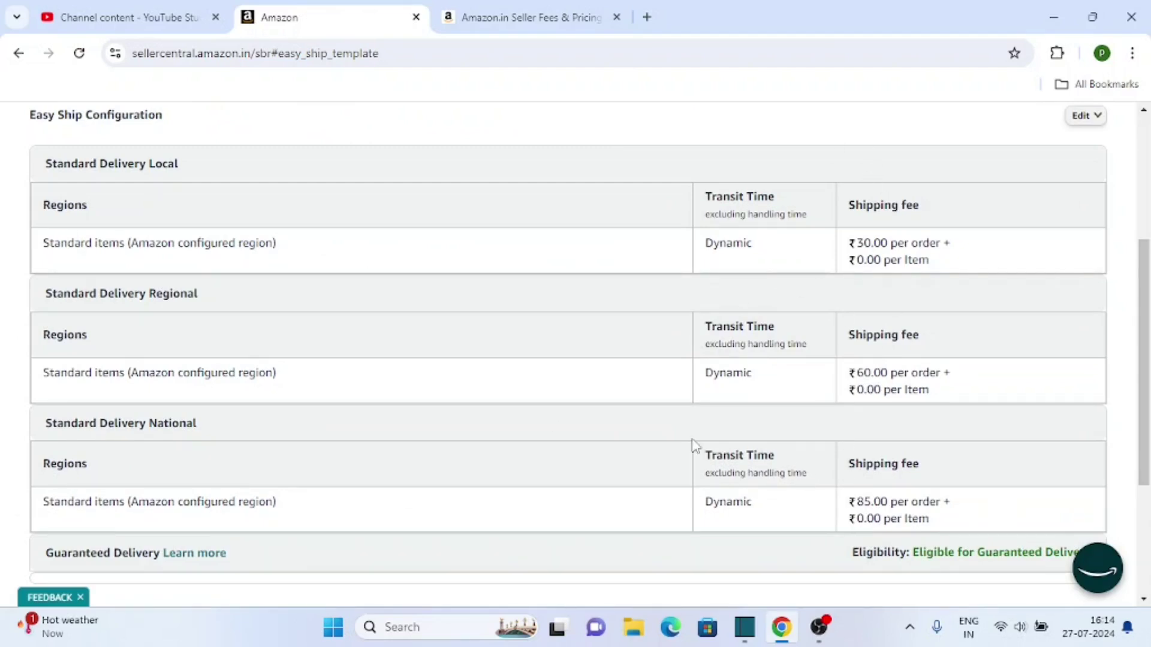
pyautogui.scroll(3, 694, 437)
pyautogui.scroll(-1, 877, 373)
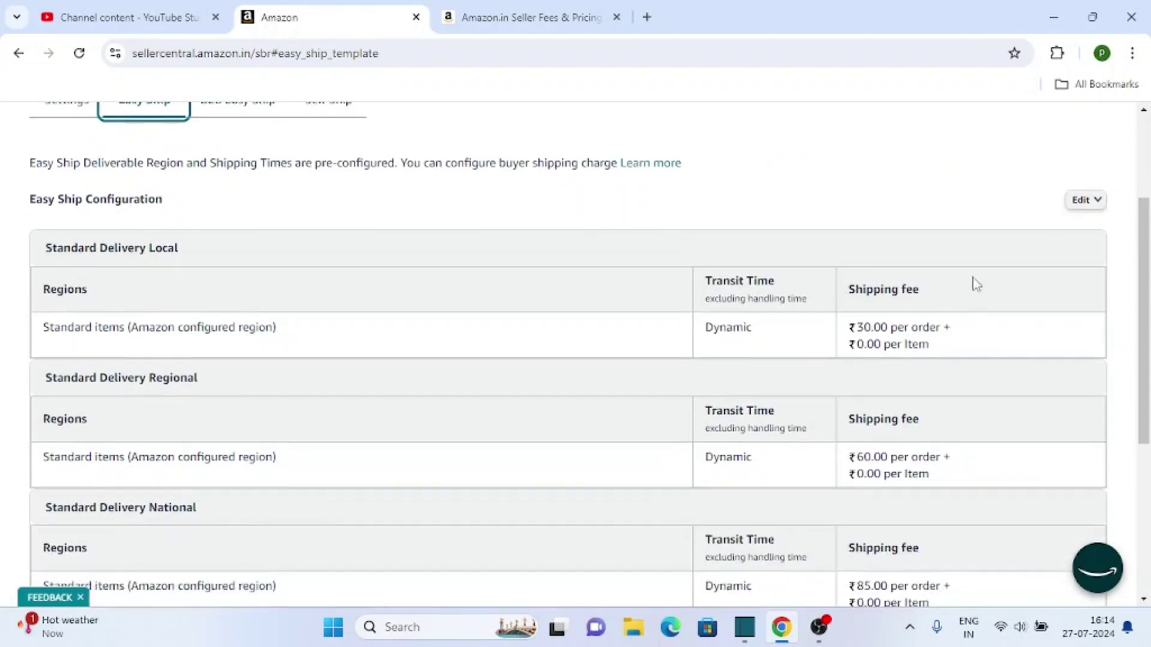
# - Open the Easy Ship Configuration for editing and examine its rate models, delivery regions and editable shipping fees
pyautogui.click(1079, 209)
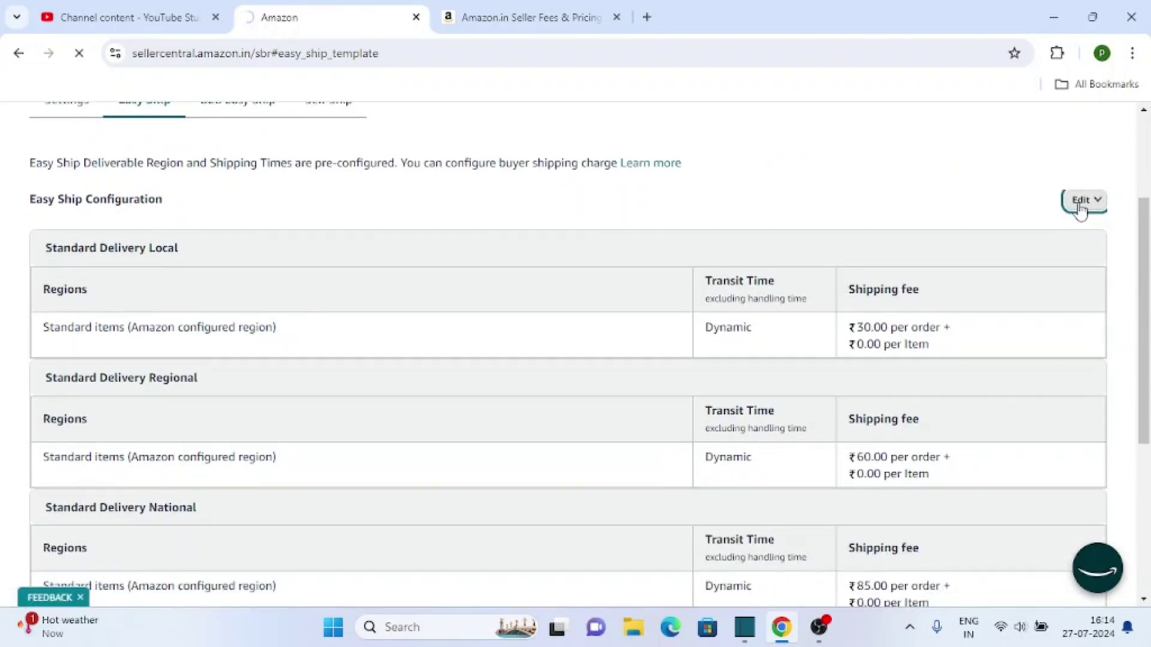
pyautogui.scroll(-1, 258, 391)
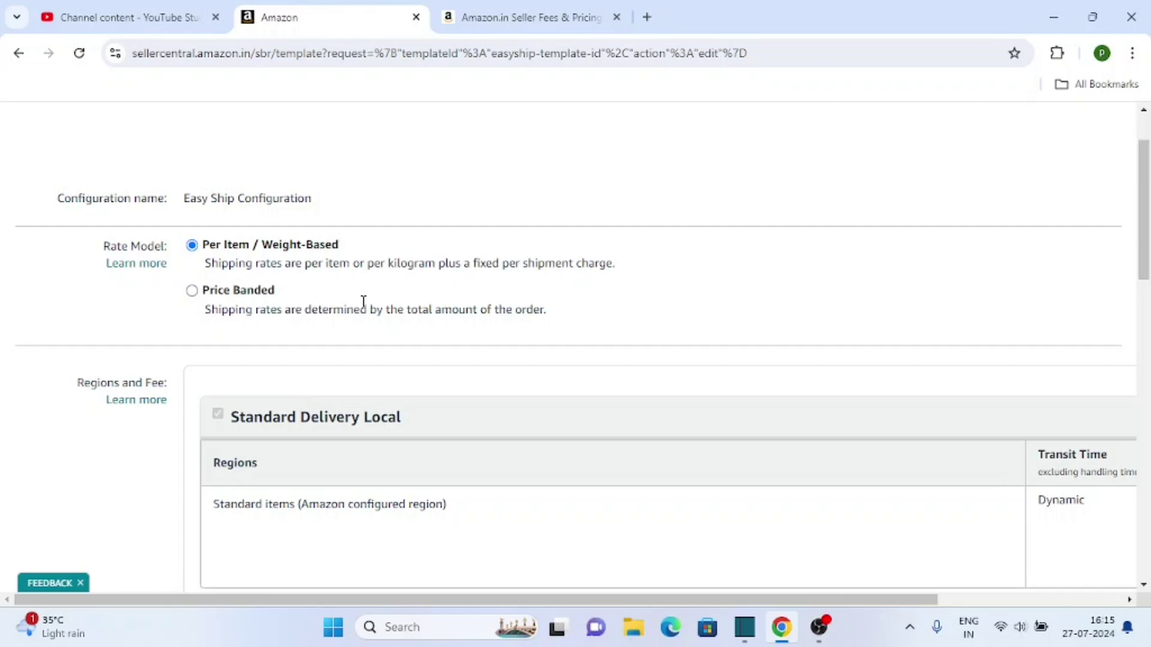
pyautogui.scroll(-3, 418, 372)
pyautogui.scroll(5, 239, 262)
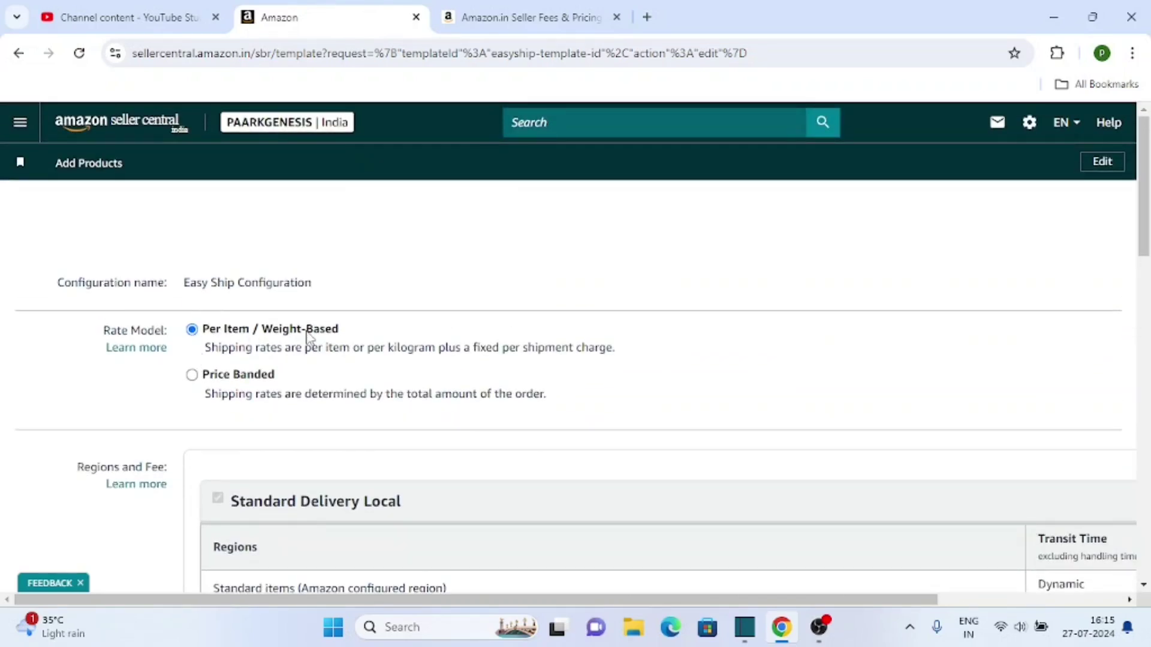
pyautogui.scroll(-3, 606, 293)
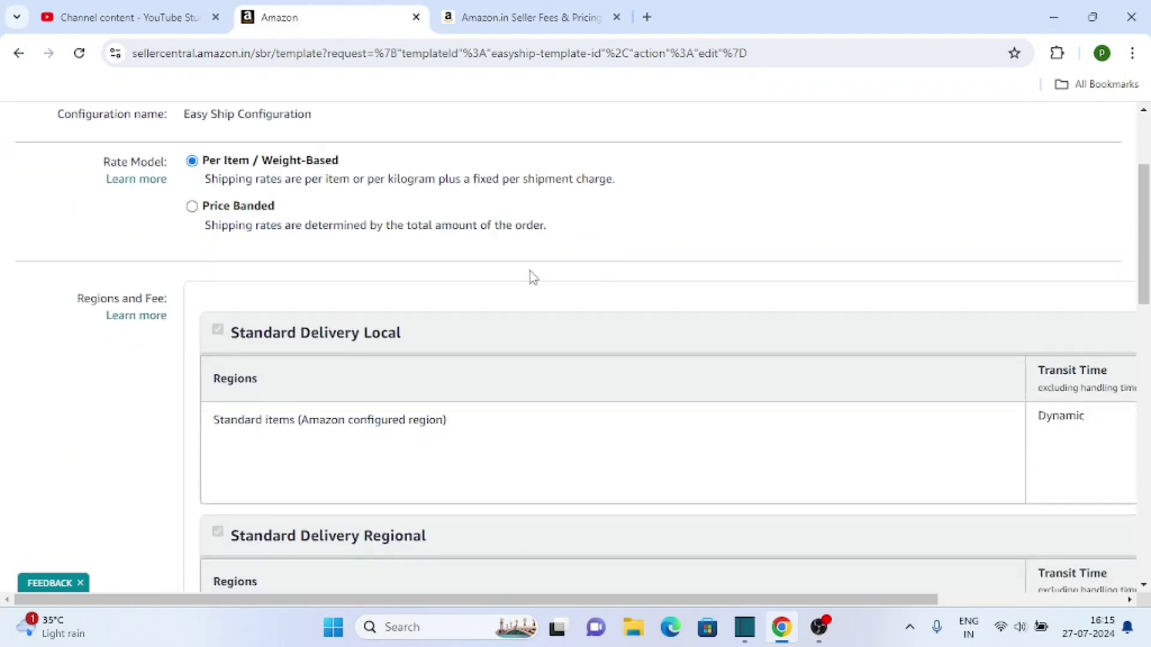
pyautogui.scroll(-5, 530, 271)
pyautogui.scroll(3, 861, 480)
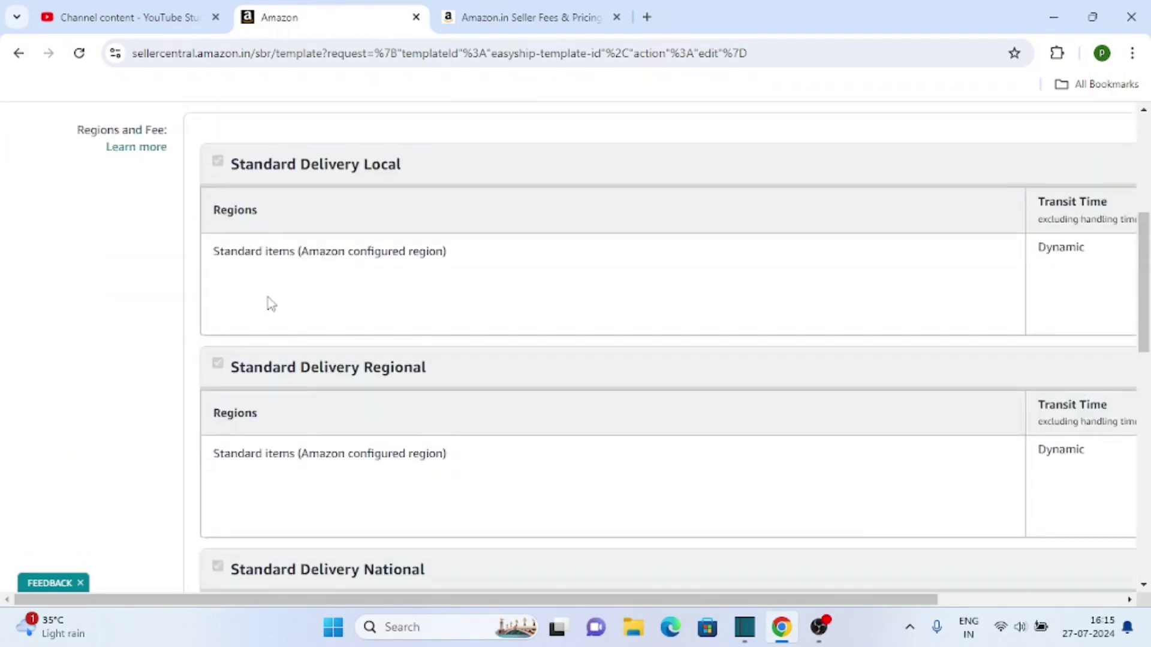
pyautogui.scroll(-5, 430, 284)
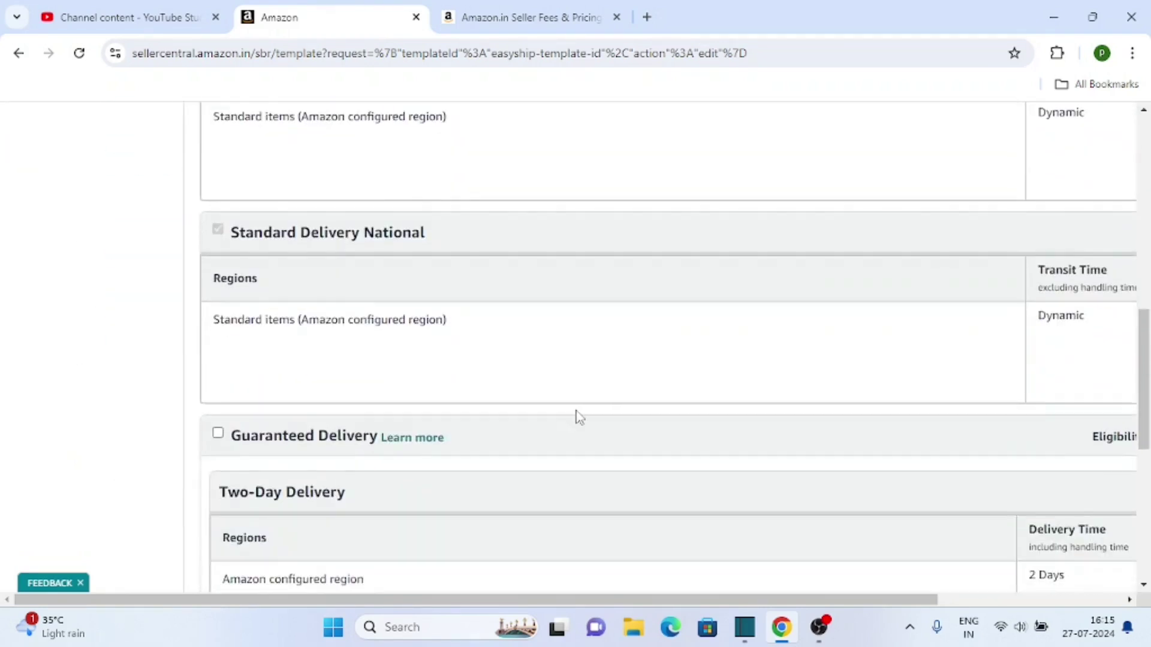
pyautogui.scroll(4, 577, 417)
pyautogui.moveTo(554, 599); pyautogui.dragTo(737, 599)
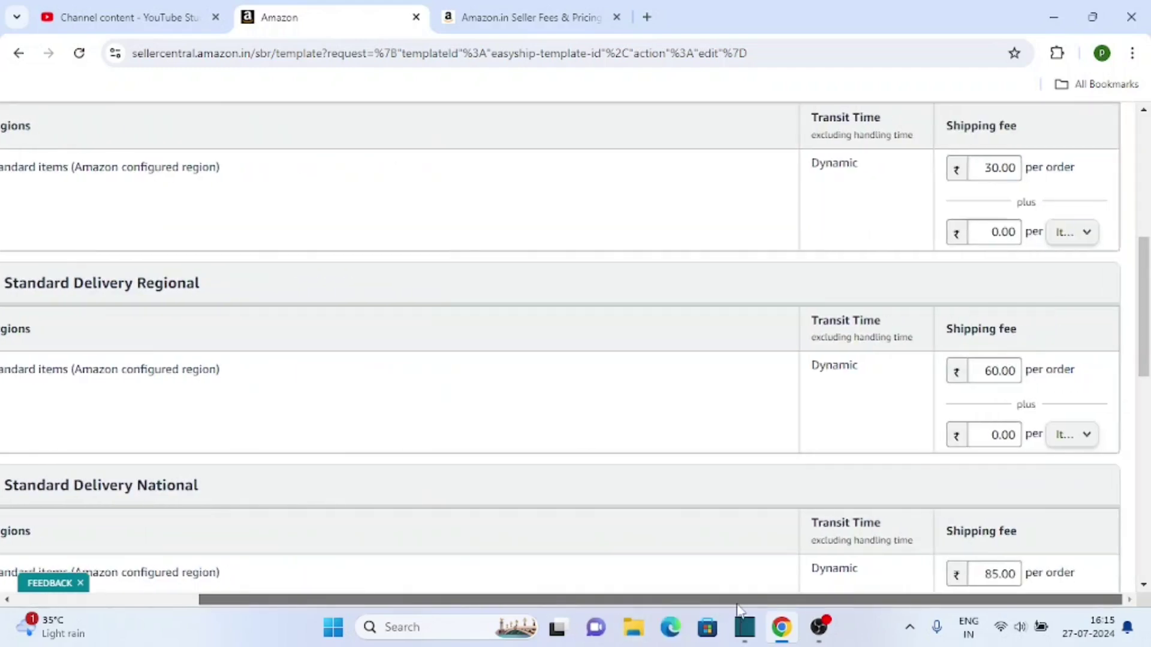
pyautogui.scroll(3, 573, 387)
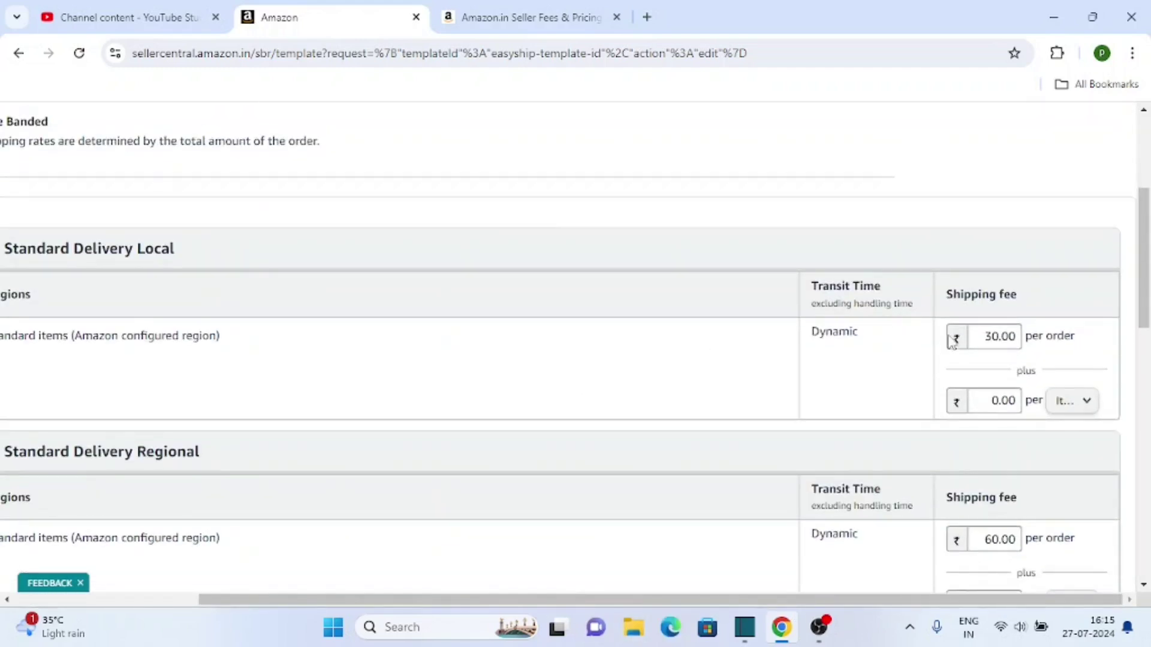
# - Inspect the editable per-order fee for Standard Delivery Local alongside the rate model choices without changing it
pyautogui.doubleClick(998, 337)
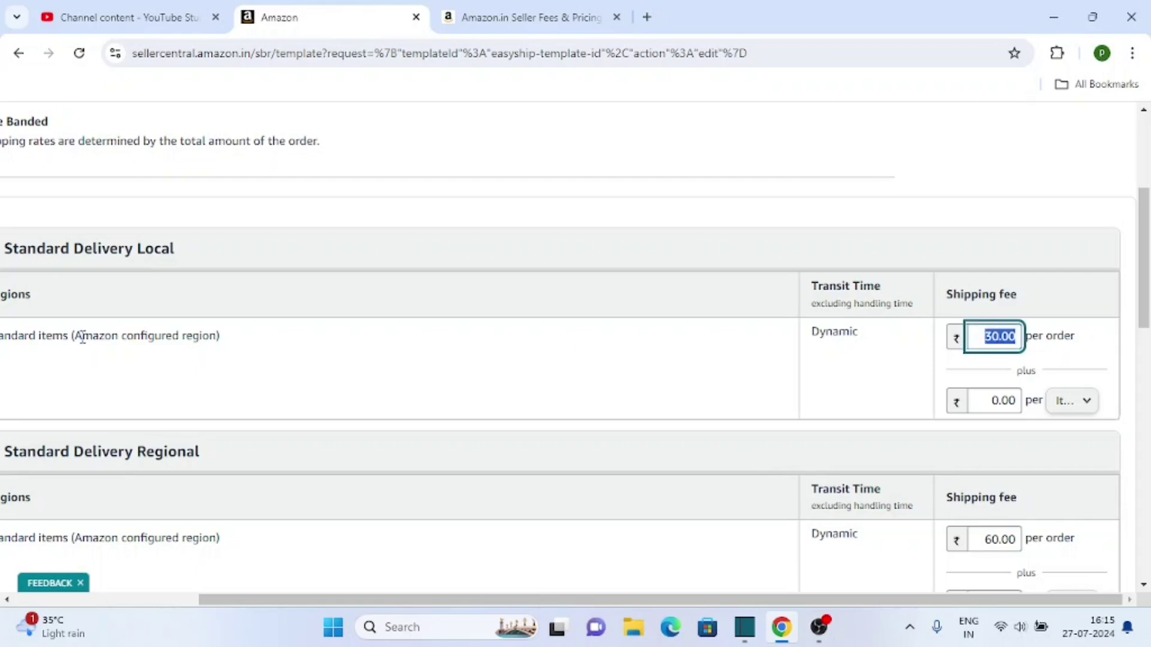
pyautogui.scroll(-1, 999, 334)
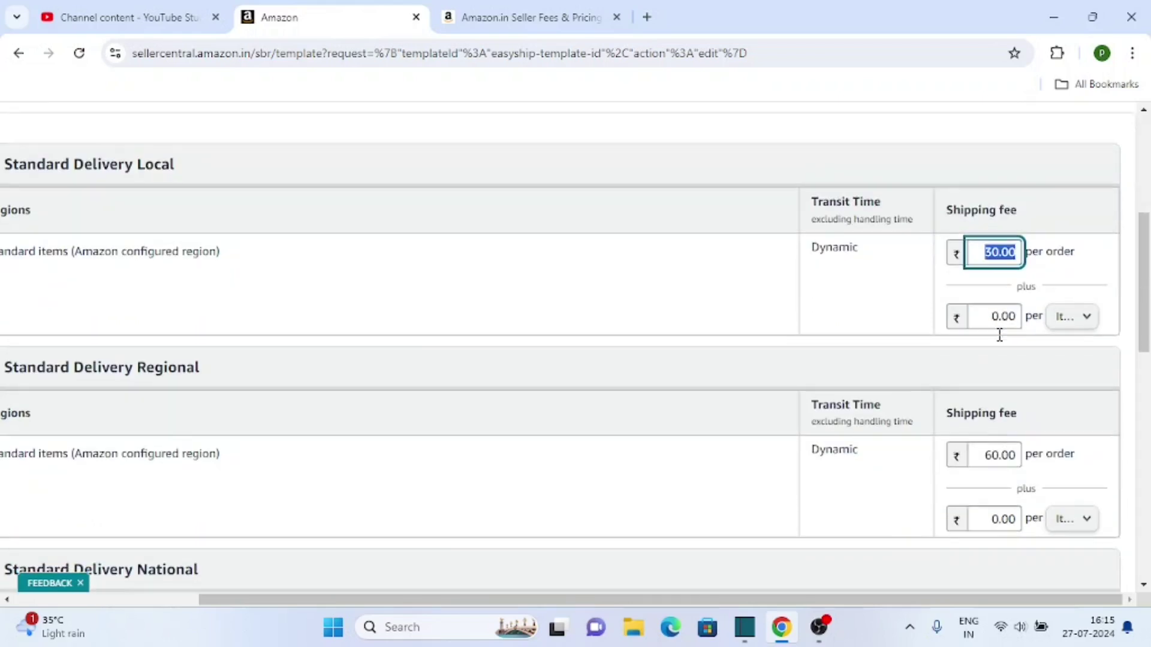
pyautogui.scroll(-1, 56, 449)
pyautogui.moveTo(856, 599); pyautogui.dragTo(832, 600)
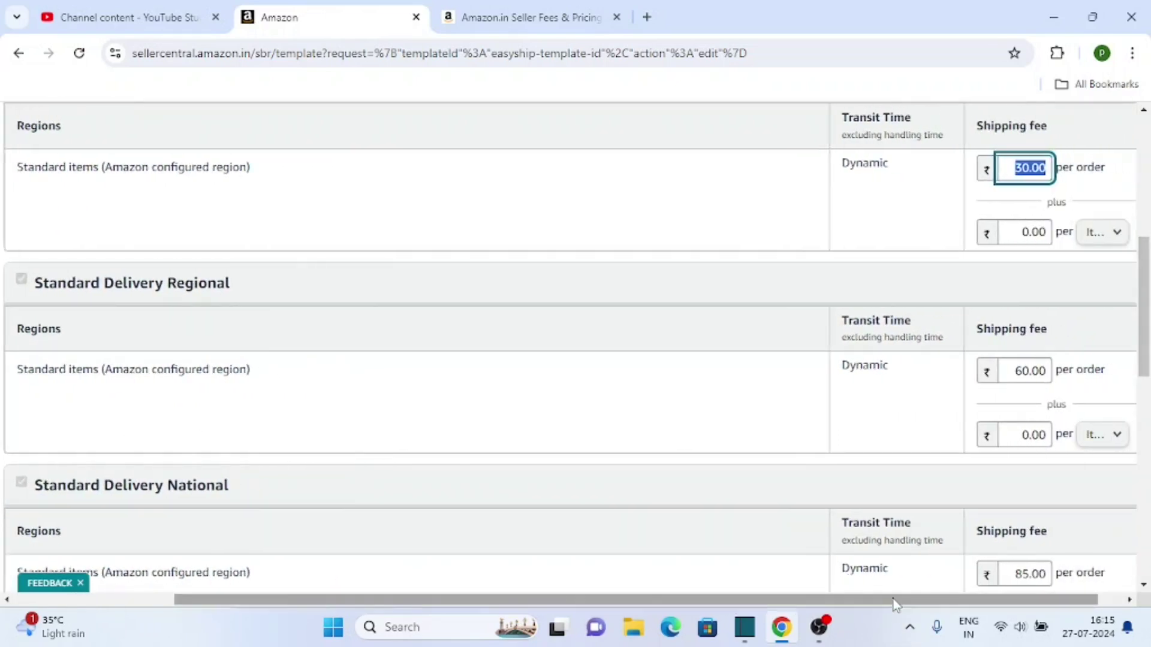
pyautogui.moveTo(1146, 303); pyautogui.dragTo(1146, 237)
pyautogui.click(954, 207)
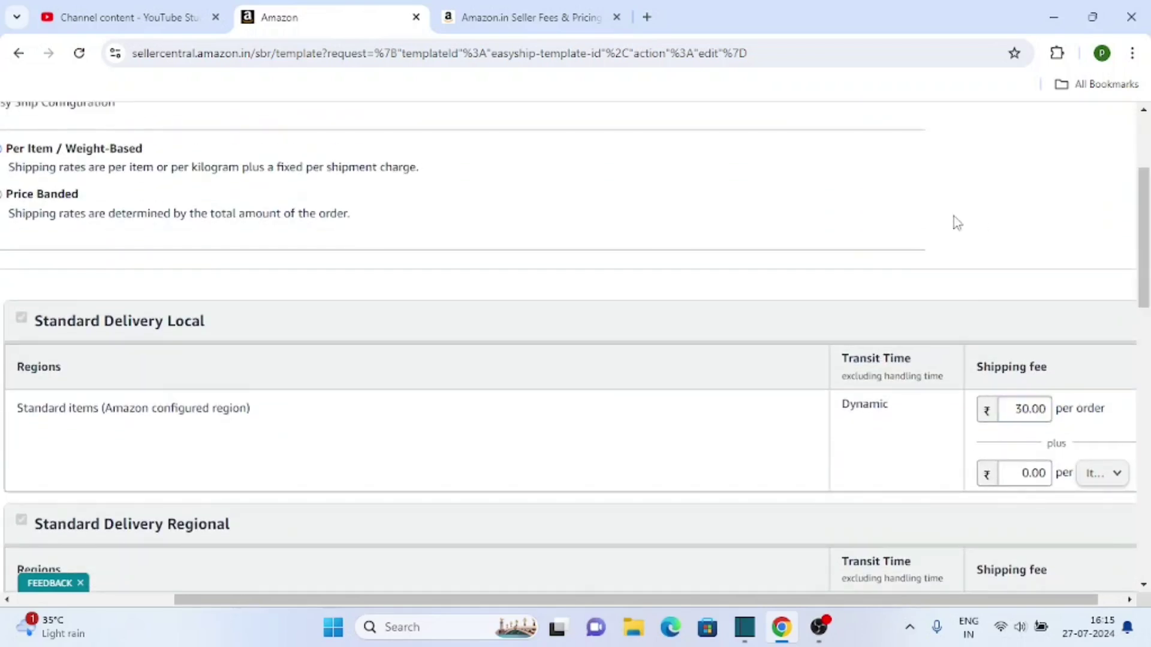
pyautogui.scroll(-1, 1019, 408)
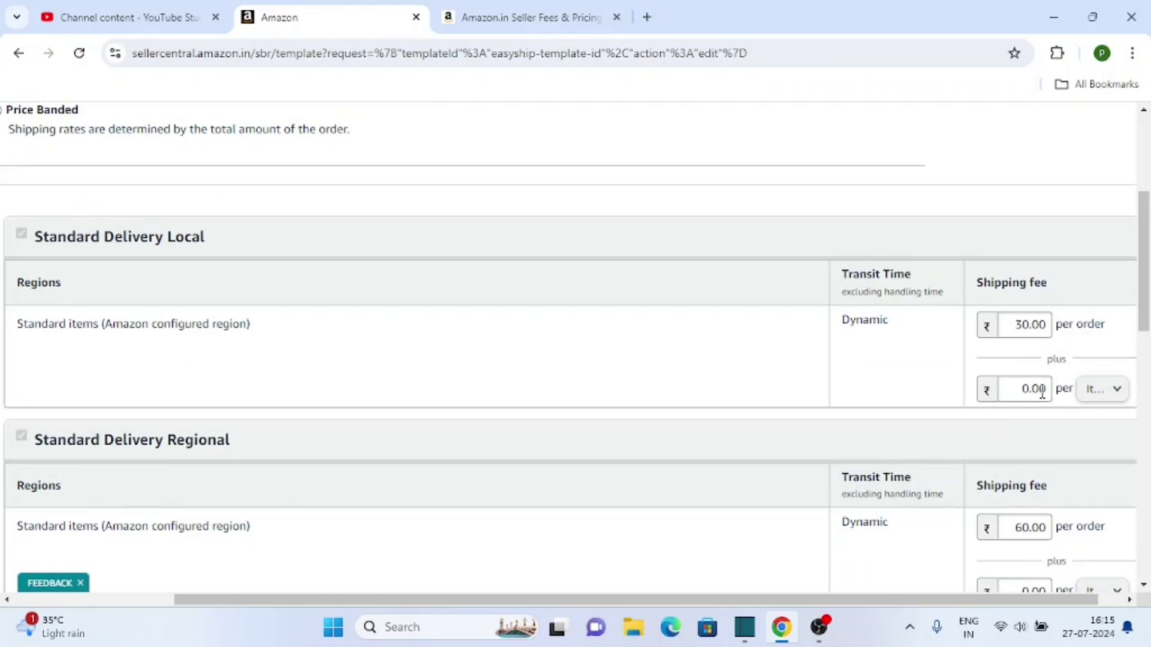
# - Try charging the additional Standard Delivery Local fee per 500g and restore the unit to Item
pyautogui.click(1044, 390)
pyautogui.click(1088, 389)
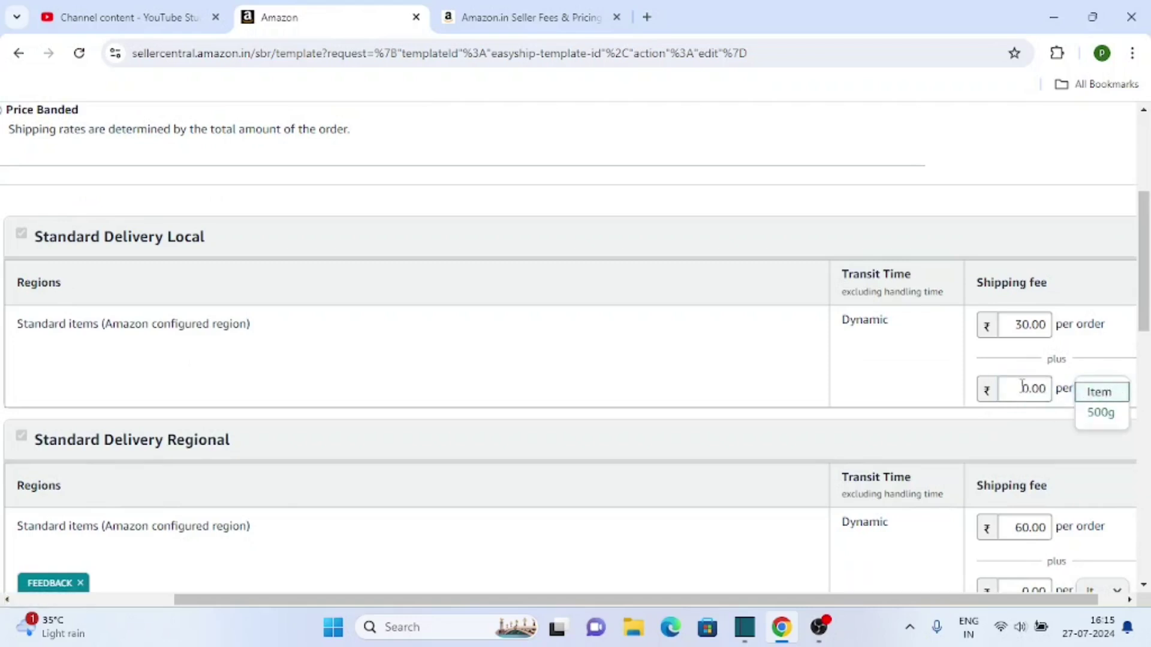
pyautogui.click(1101, 414)
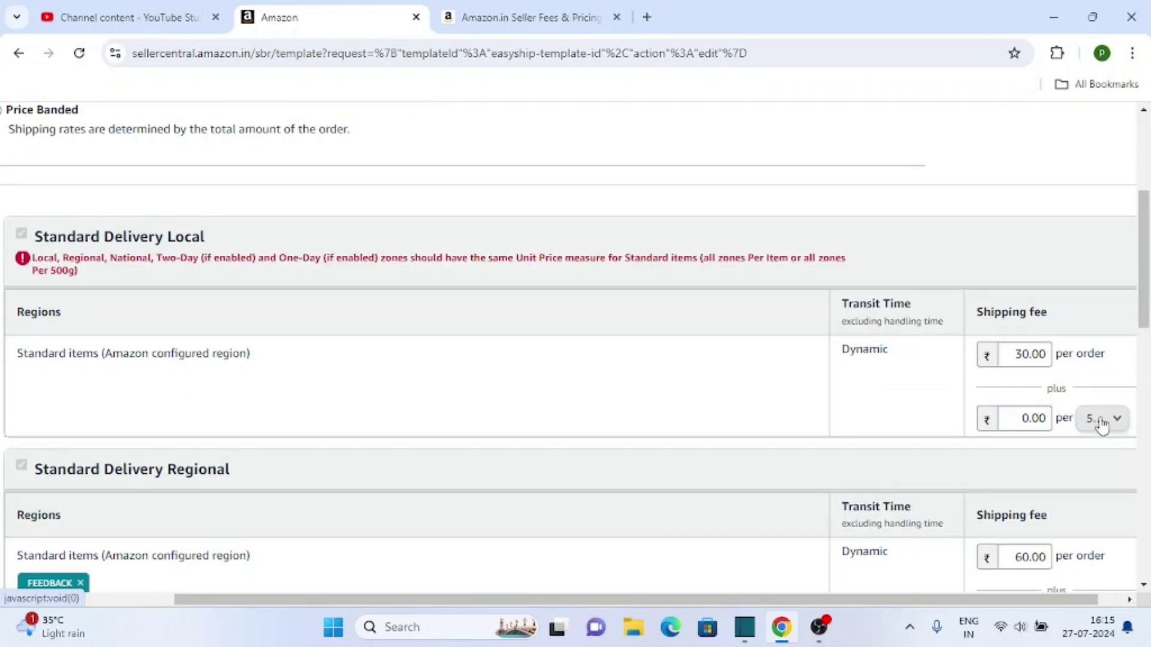
pyautogui.click(1104, 421)
pyautogui.click(1107, 425)
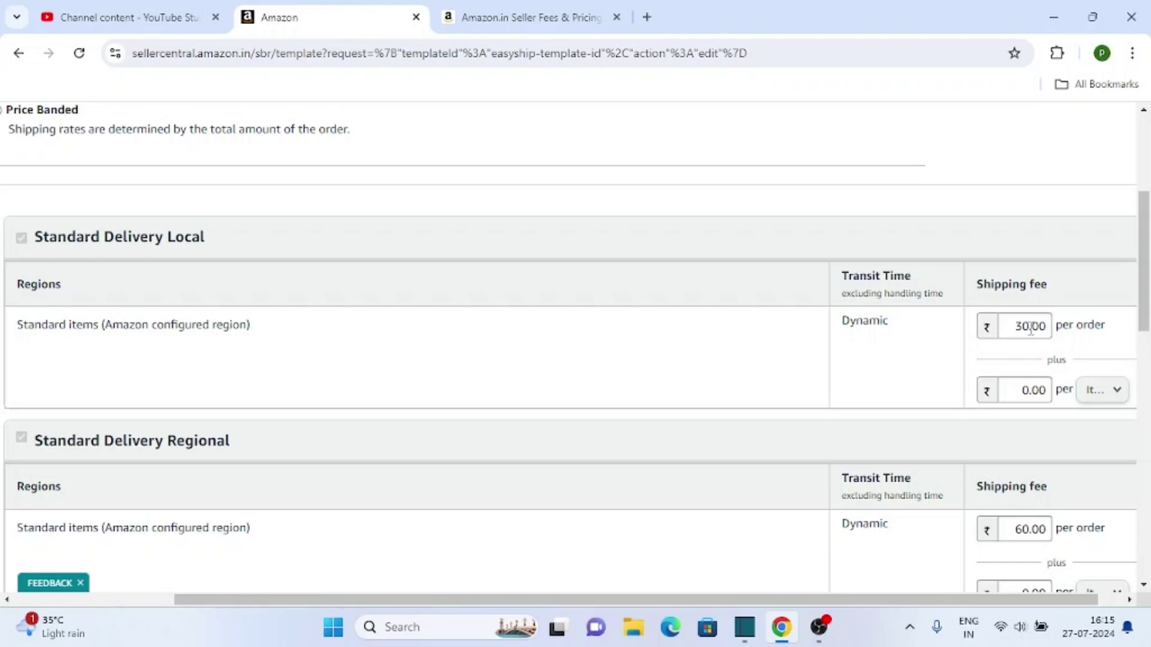
# - Set the additional per-item shipping fee for Standard Delivery Local to ₹30.00
pyautogui.doubleClick(1027, 392)
pyautogui.click(1027, 392)
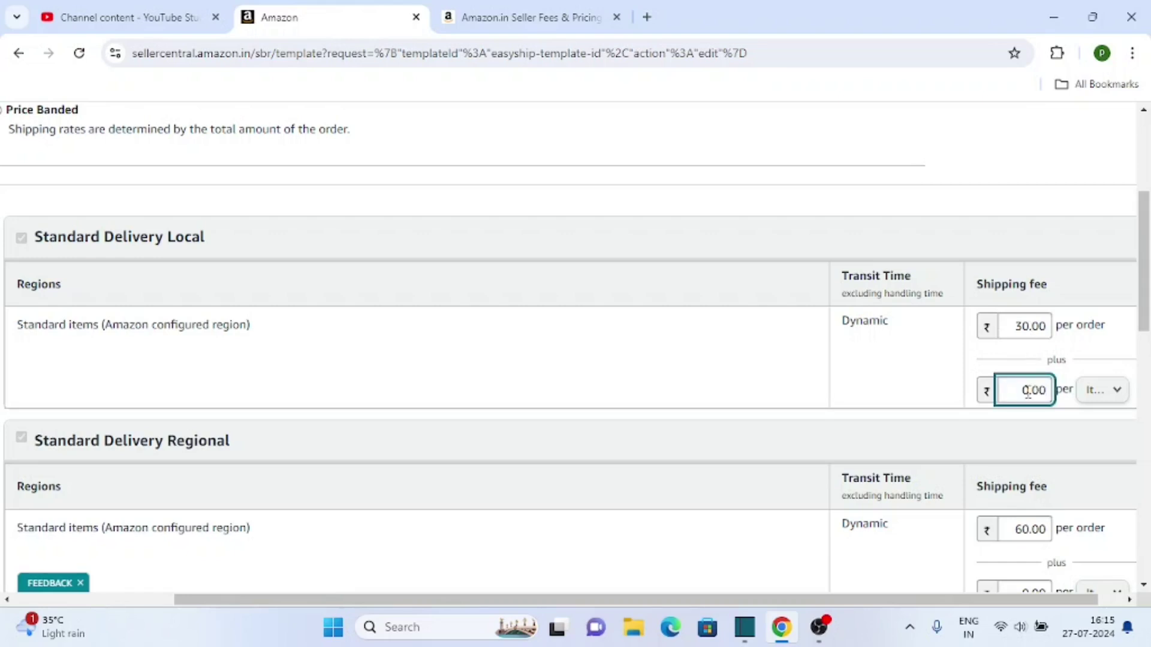
pyautogui.write('3')
# - Set the additional per-item shipping fee for Standard Delivery Regional to ₹60.00
pyautogui.scroll(-4, 1028, 392)
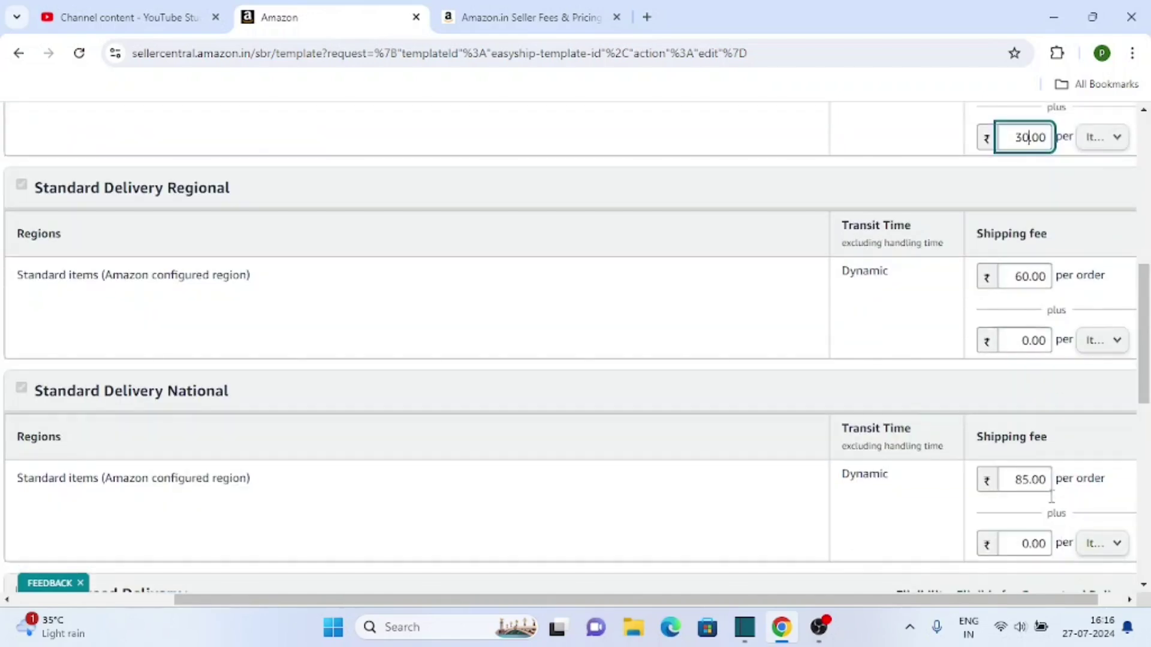
pyautogui.click(1027, 340)
pyautogui.doubleClick(1027, 341)
pyautogui.click(1029, 341)
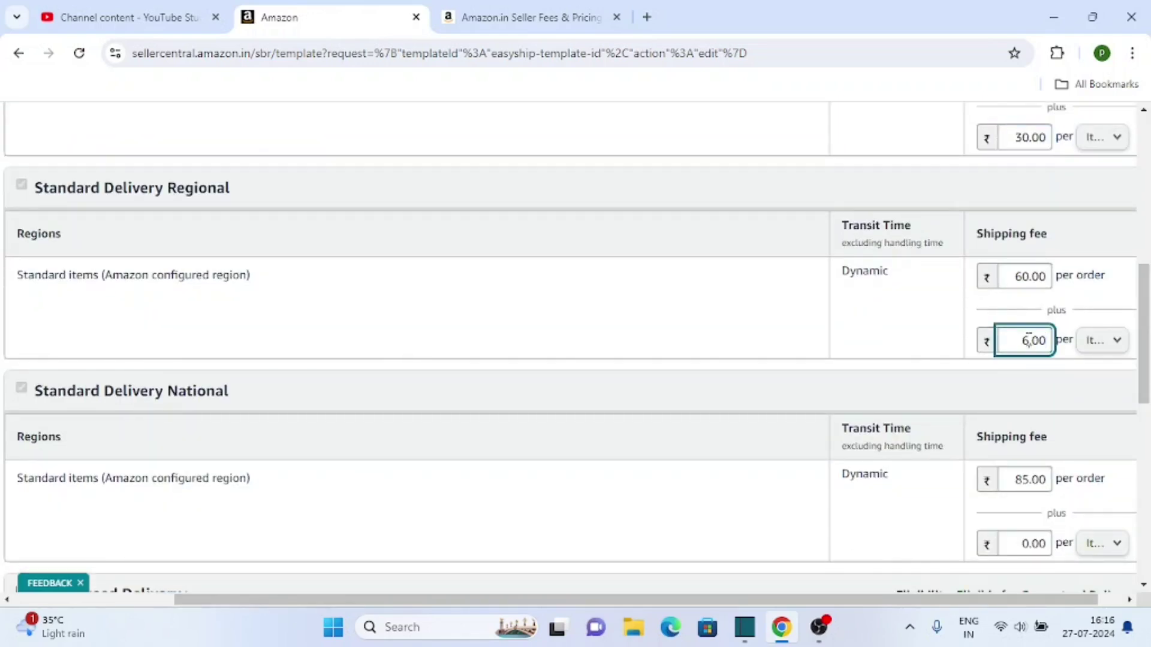
# - Check the Standard Delivery fee rule under the local zone and reset the regional per-item fee to 0
pyautogui.scroll(5, 1058, 306)
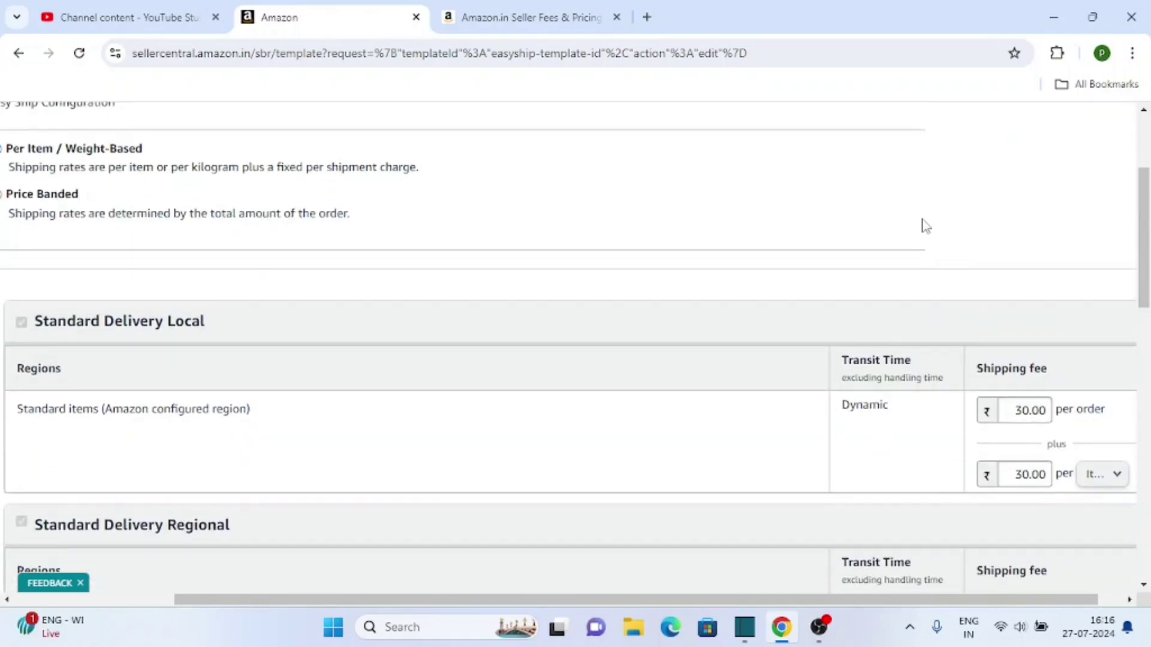
pyautogui.scroll(-1, 871, 282)
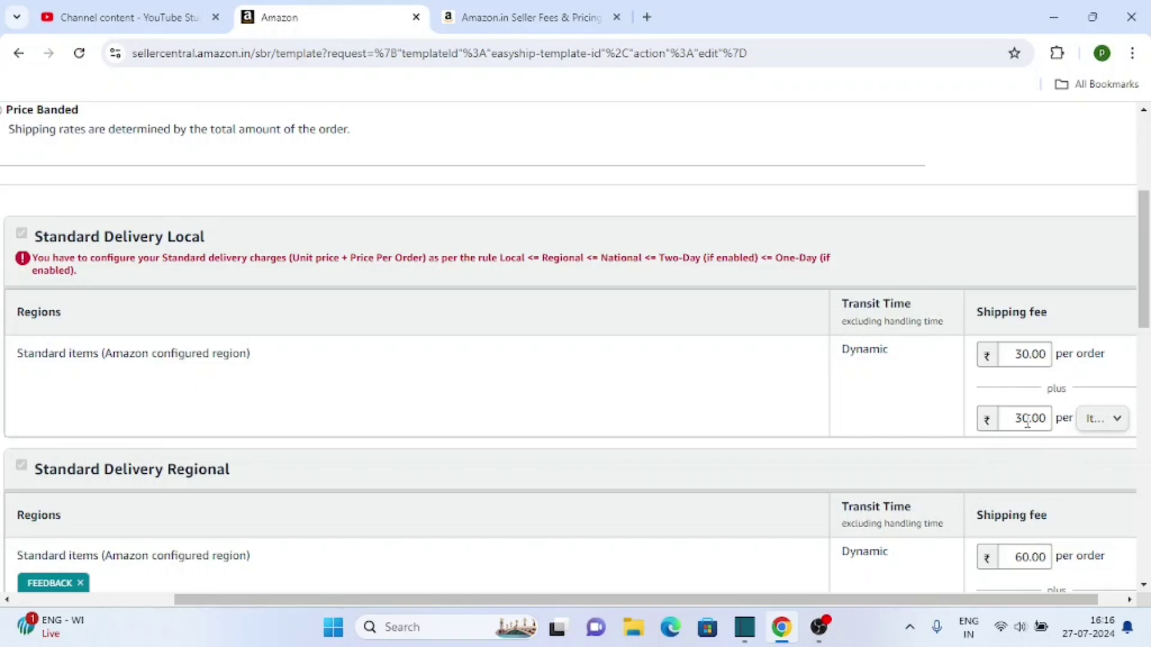
pyautogui.scroll(-3, 350, 498)
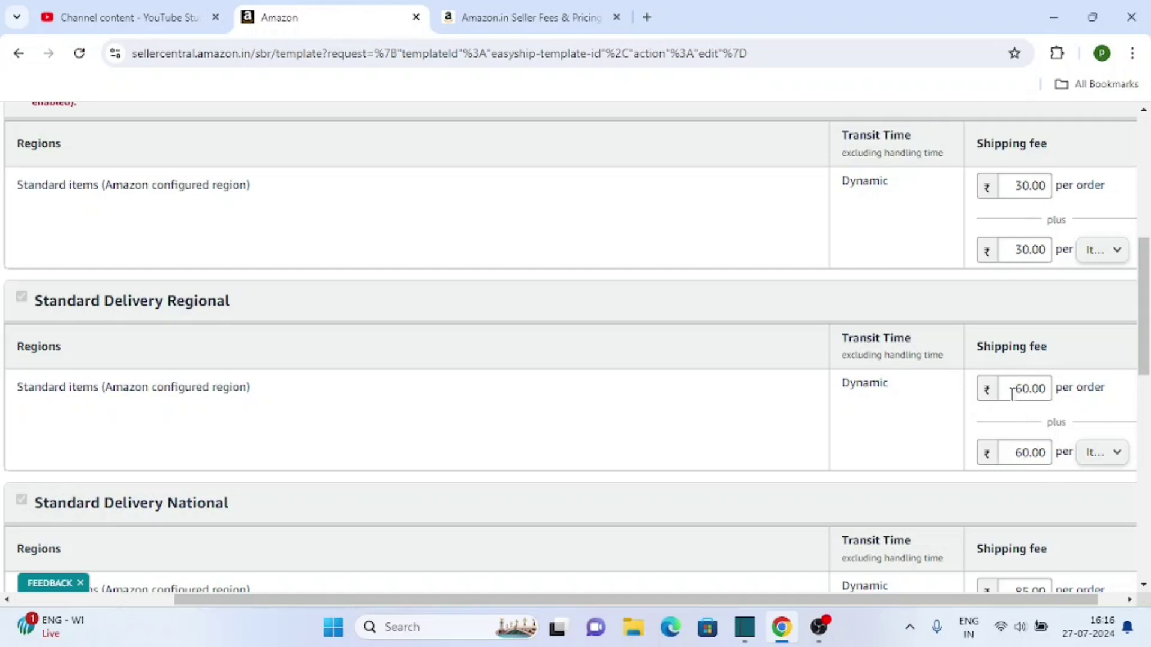
pyautogui.scroll(-1, 935, 410)
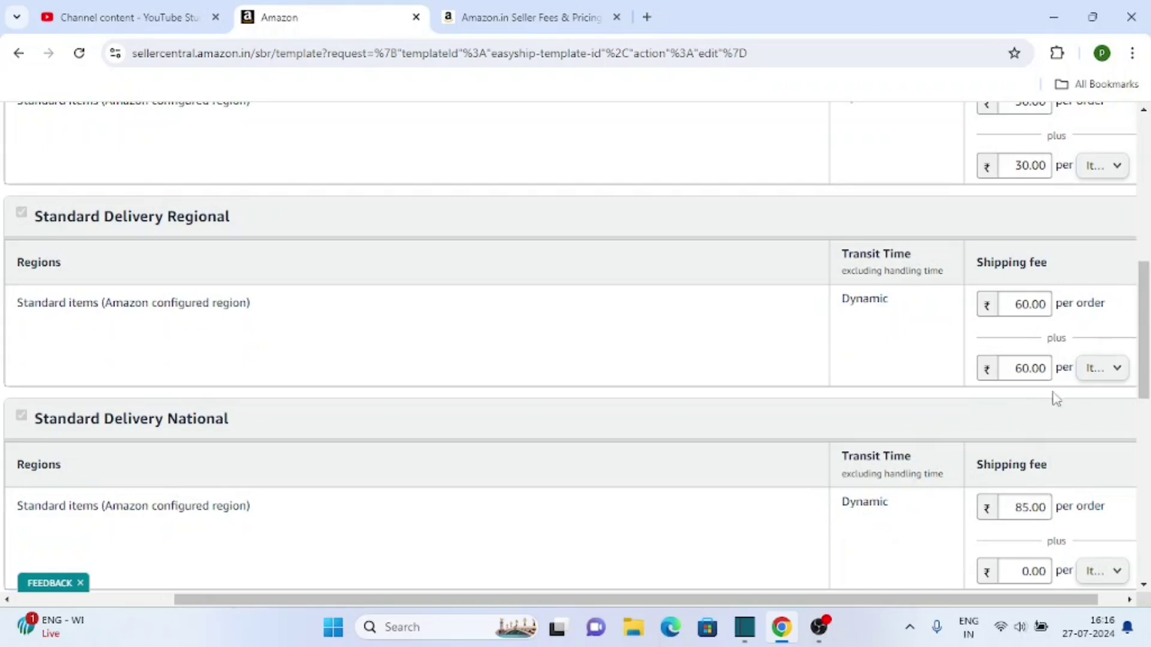
pyautogui.doubleClick(1045, 364)
pyautogui.press('BackSpace')
pyautogui.write('0')
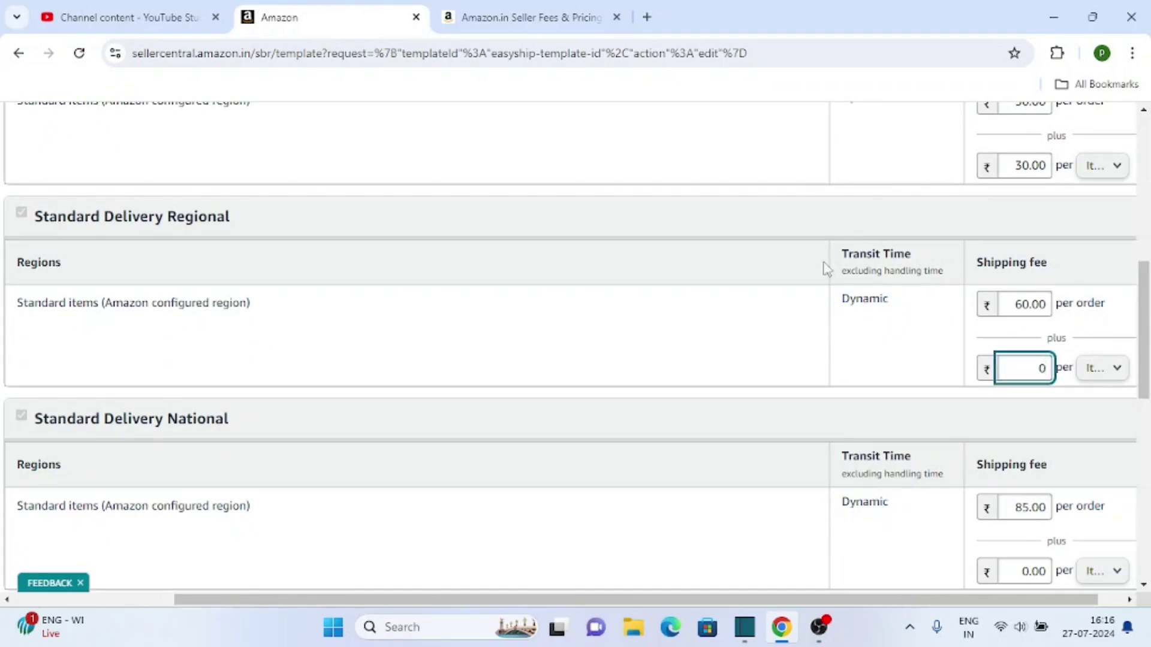
# - Reset the additional per-item shipping fee for Standard Delivery Local to 0
pyautogui.click(813, 214)
pyautogui.doubleClick(1039, 171)
pyautogui.press('BackSpace')
pyautogui.write('0')
pyautogui.click(922, 230)
# - Review the Guaranteed Delivery two-day and one-day fees, then recheck the Standard Delivery Local and Regional fees in the Easy Ship template
pyautogui.scroll(3, 593, 311)
pyautogui.scroll(-3, 594, 317)
pyautogui.scroll(-5, 594, 324)
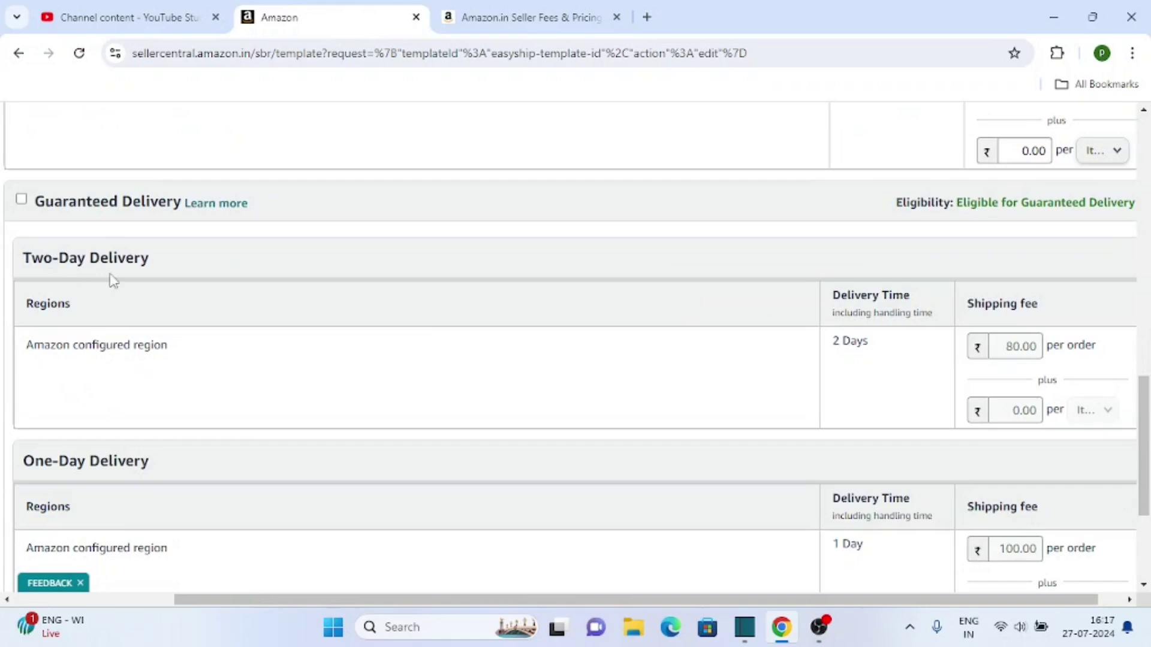
pyautogui.scroll(1, 72, 257)
pyautogui.scroll(-2, 99, 390)
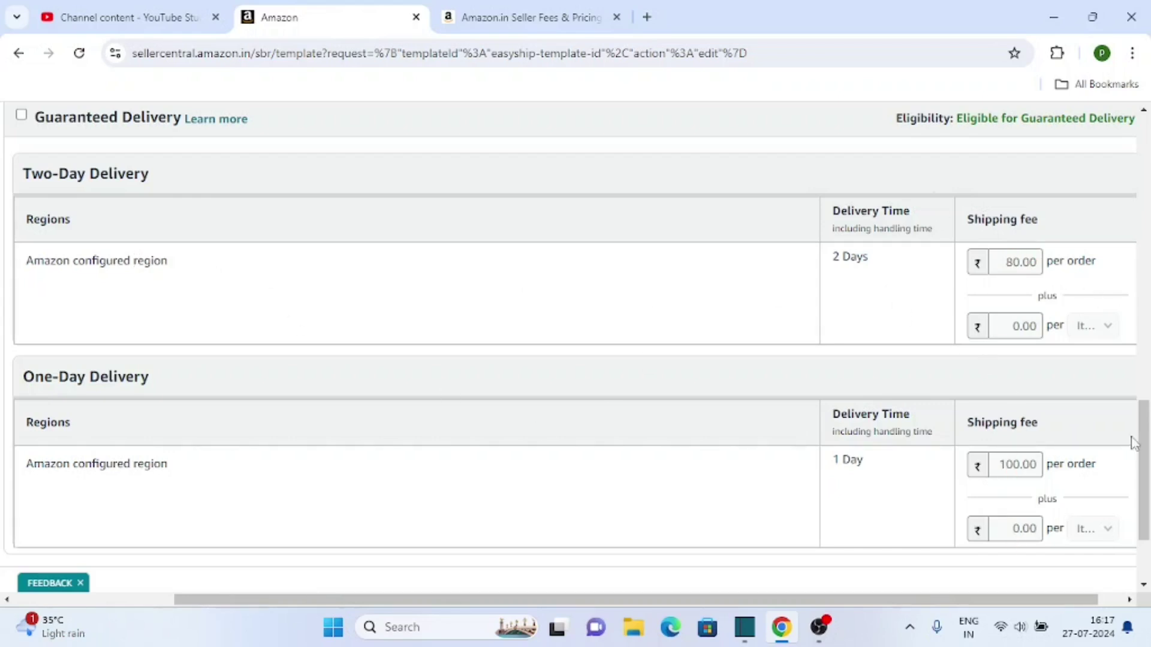
pyautogui.moveTo(1146, 475); pyautogui.dragTo(1146, 314)
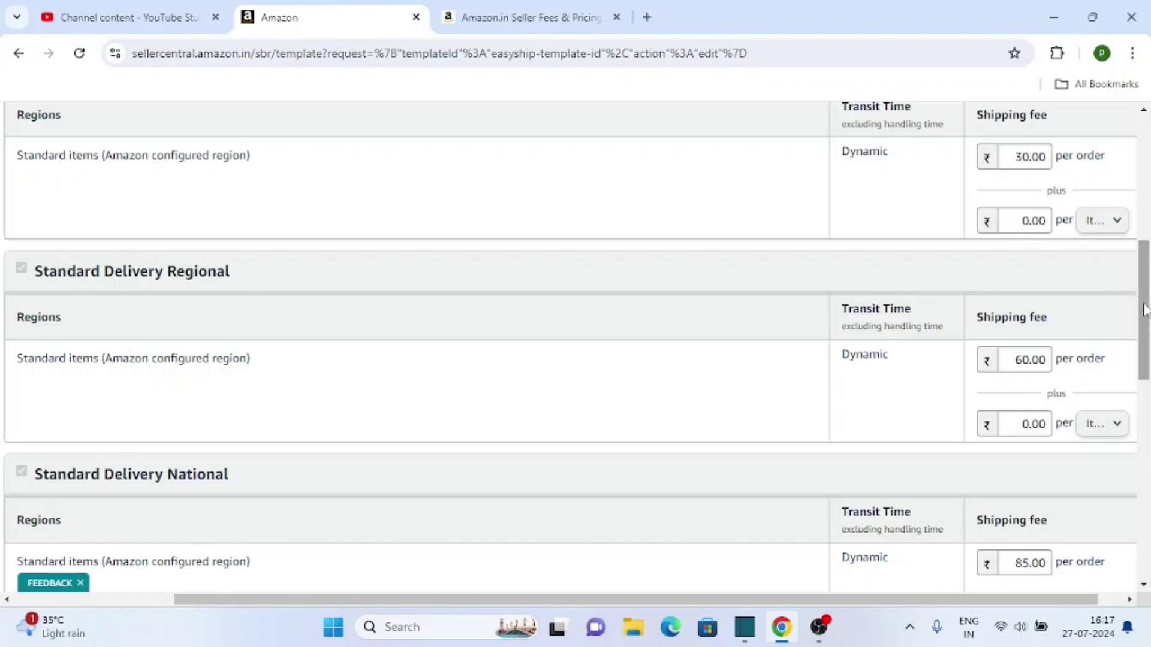
pyautogui.moveTo(1145, 286); pyautogui.dragTo(1145, 255)
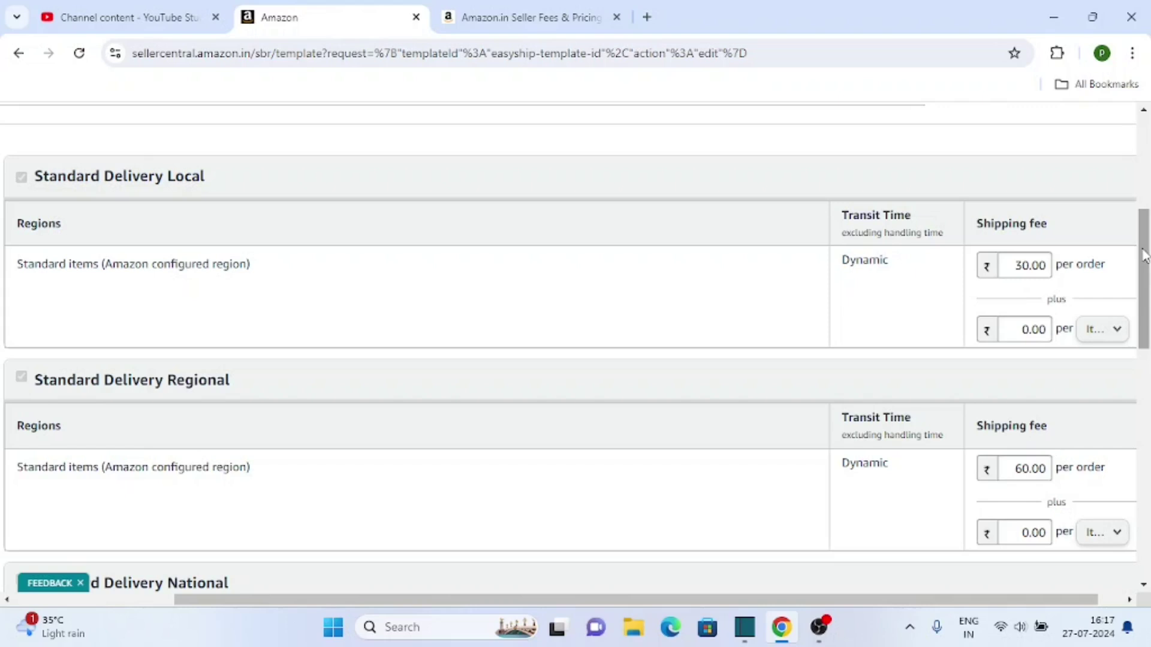
pyautogui.moveTo(1145, 255)
pyautogui.mouseDown()
pyautogui.moveTo(1144, 363)
pyautogui.moveTo(1147, 246)
pyautogui.moveTo(1147, 274)
pyautogui.mouseUp()
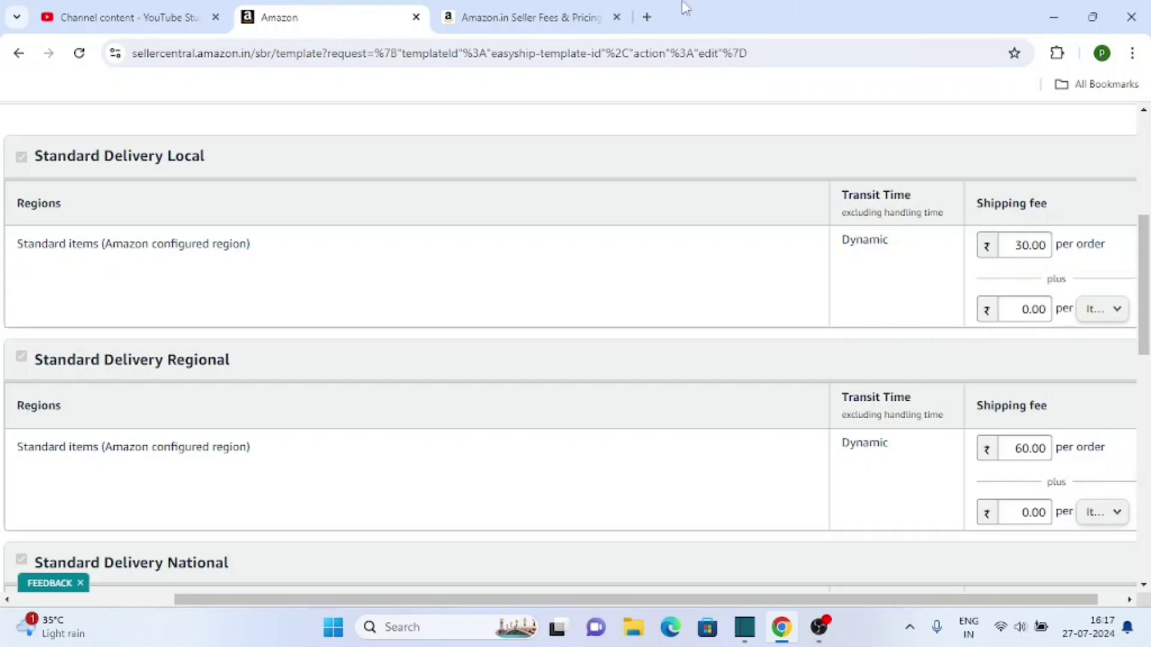
# - Check the Standard-level Easy Ship weight handling fees for local, regional and national on the Amazon.in fees and pricing page
pyautogui.click(515, 11)
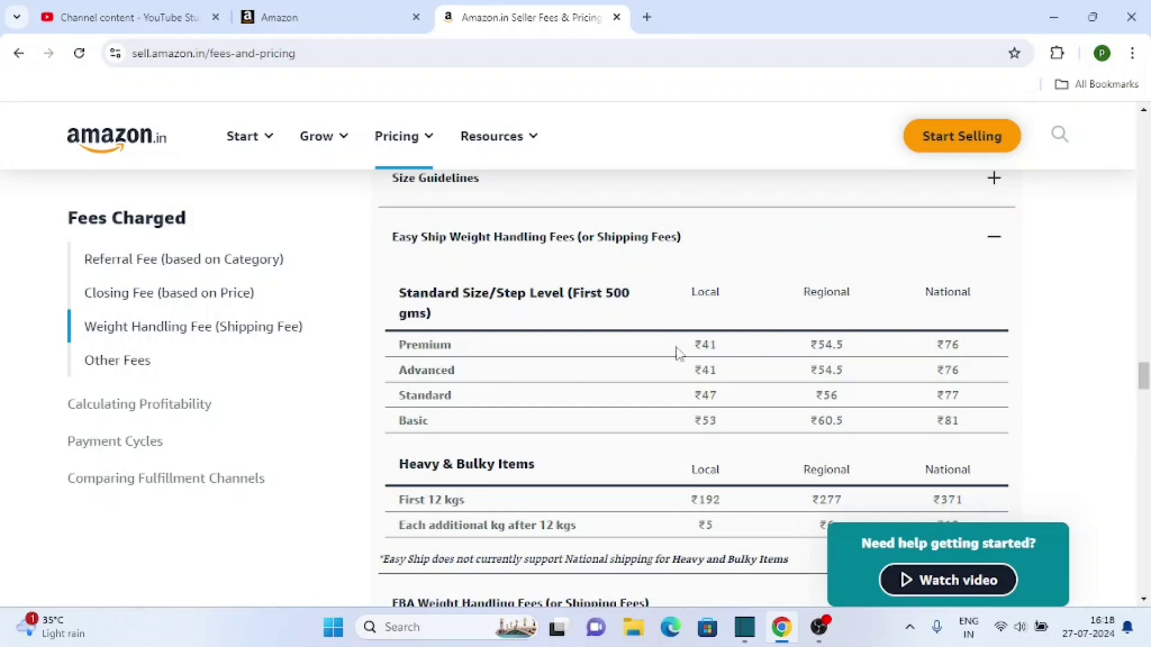
pyautogui.moveTo(400, 395); pyautogui.dragTo(451, 396)
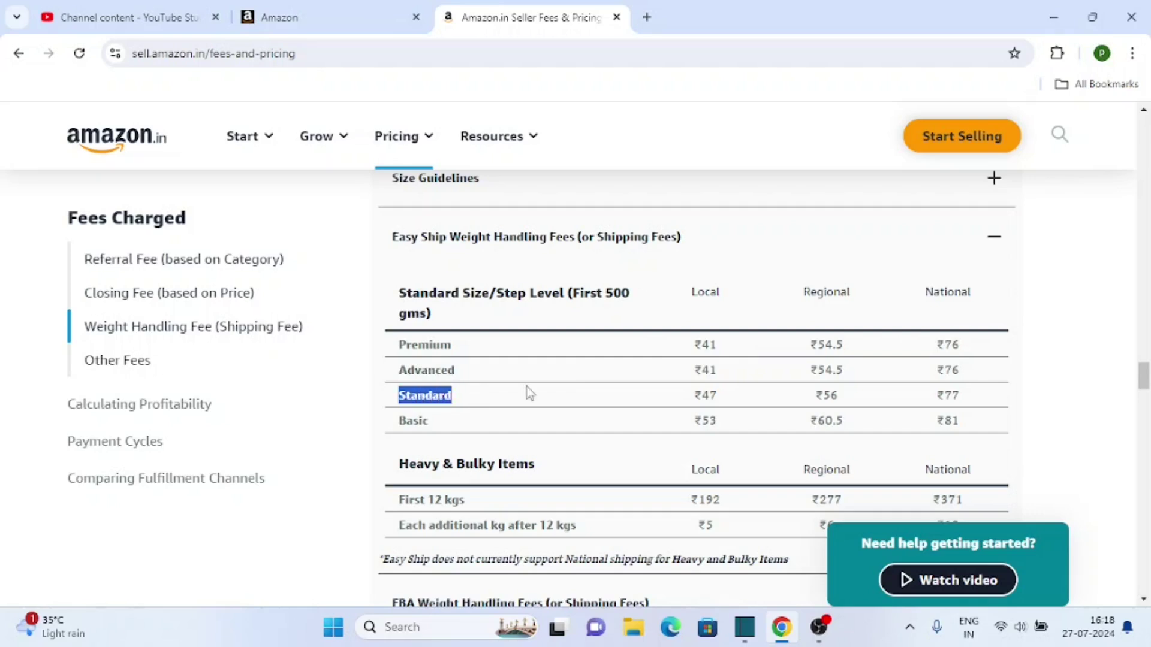
pyautogui.moveTo(695, 395); pyautogui.dragTo(730, 395)
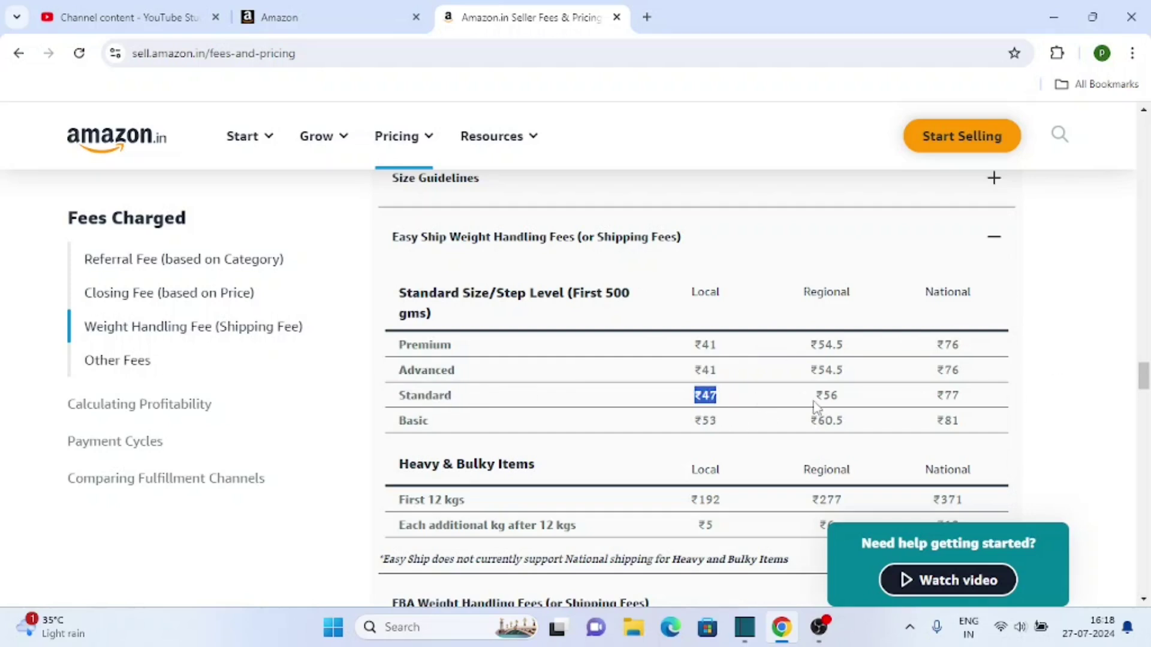
pyautogui.moveTo(813, 399); pyautogui.dragTo(860, 403)
pyautogui.moveTo(932, 398); pyautogui.dragTo(977, 407)
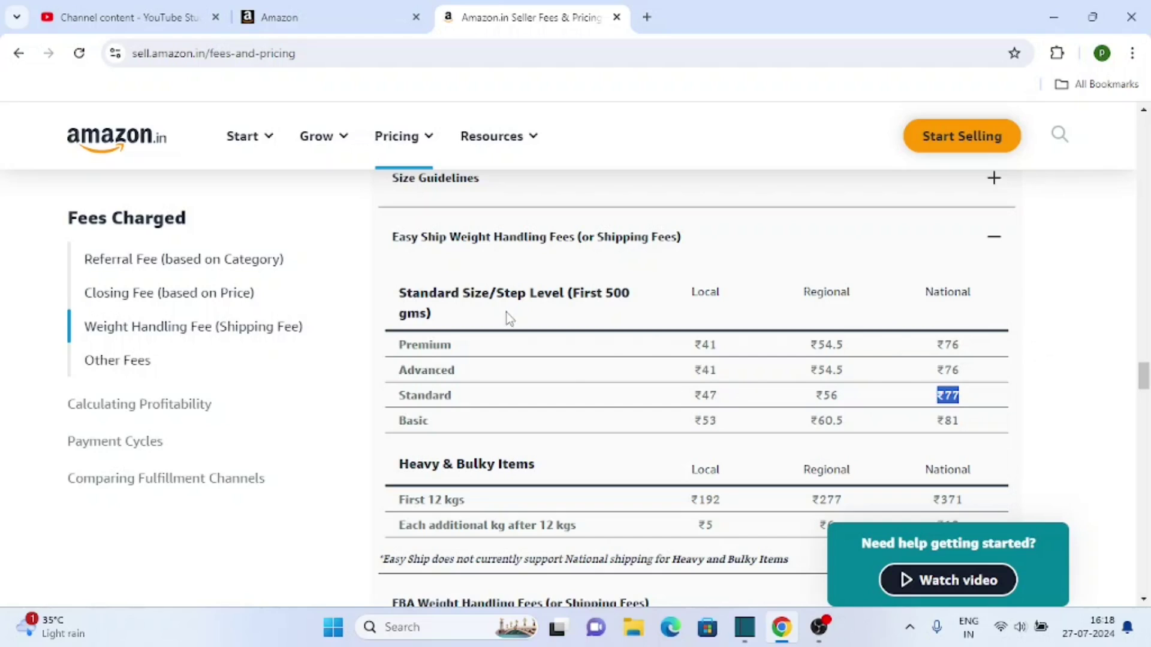
# - Return to the Easy Ship template, look over its rate model, and go back to Shipping Settings without saving
pyautogui.click(302, 5)
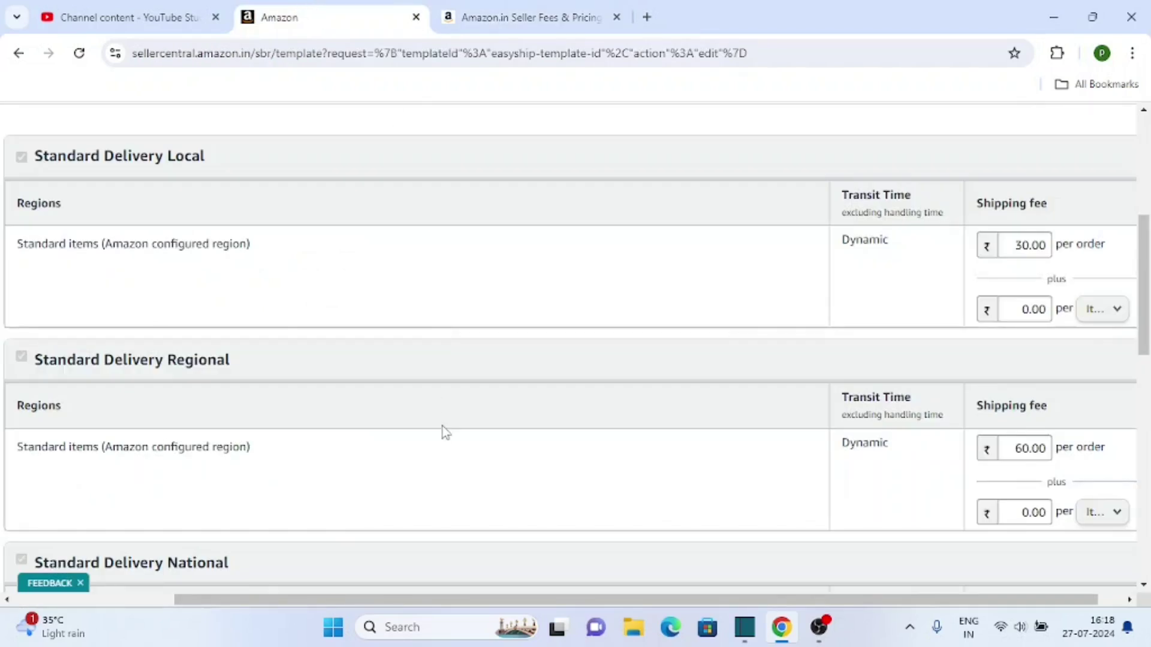
pyautogui.scroll(6, 443, 430)
pyautogui.scroll(-4, 290, 236)
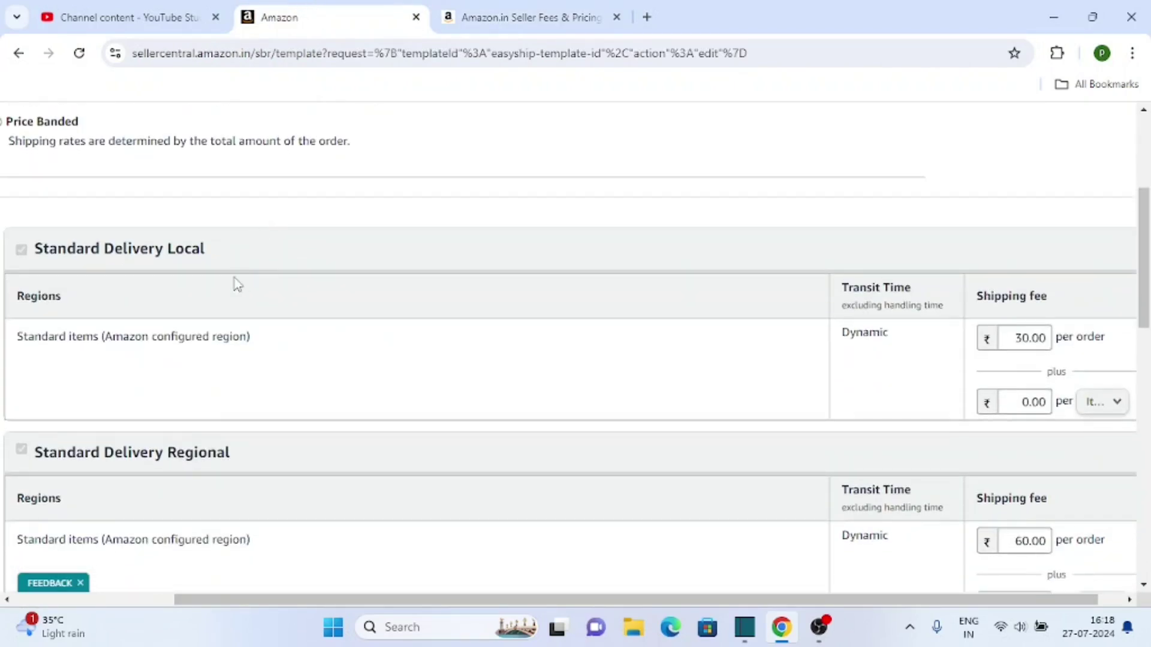
pyautogui.moveTo(510, 600); pyautogui.dragTo(341, 599)
pyautogui.scroll(2, 351, 532)
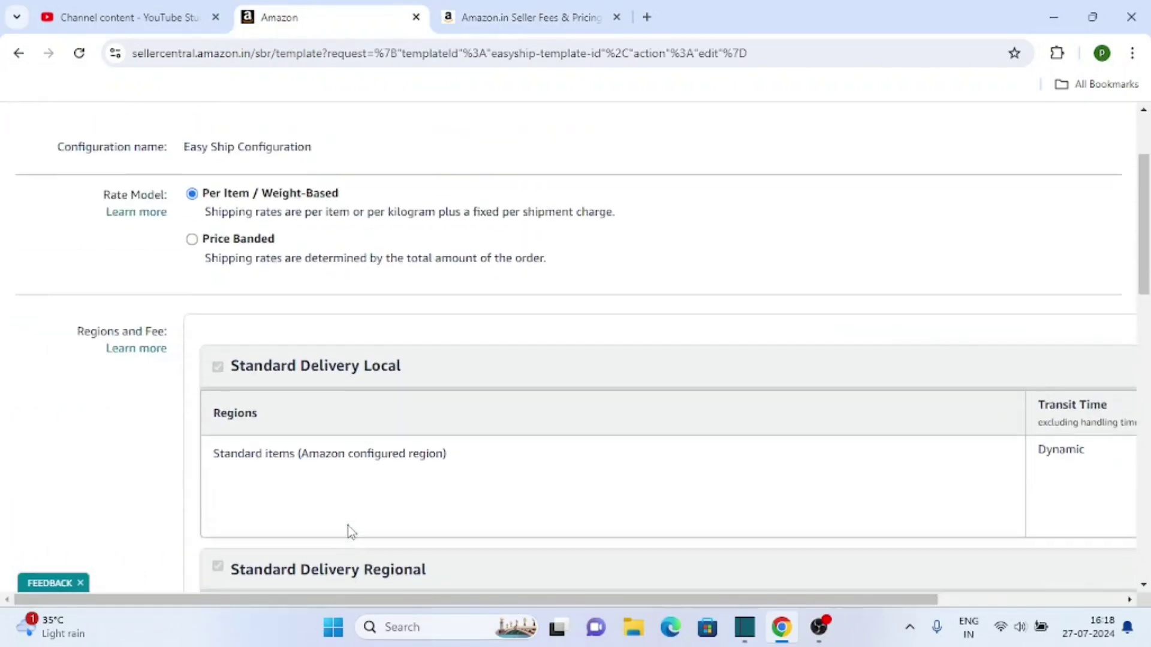
pyautogui.scroll(2, 351, 532)
pyautogui.click(19, 53)
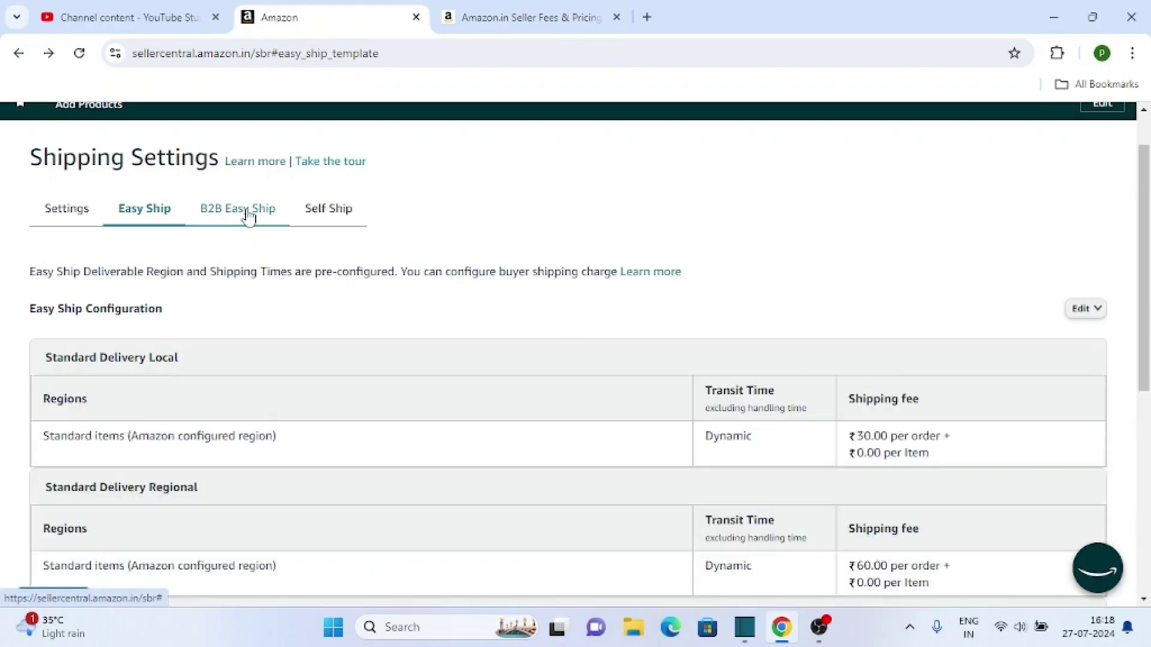
# - Show the B2B Easy Ship configuration and review its standard delivery shipping fees
pyautogui.click(247, 210)
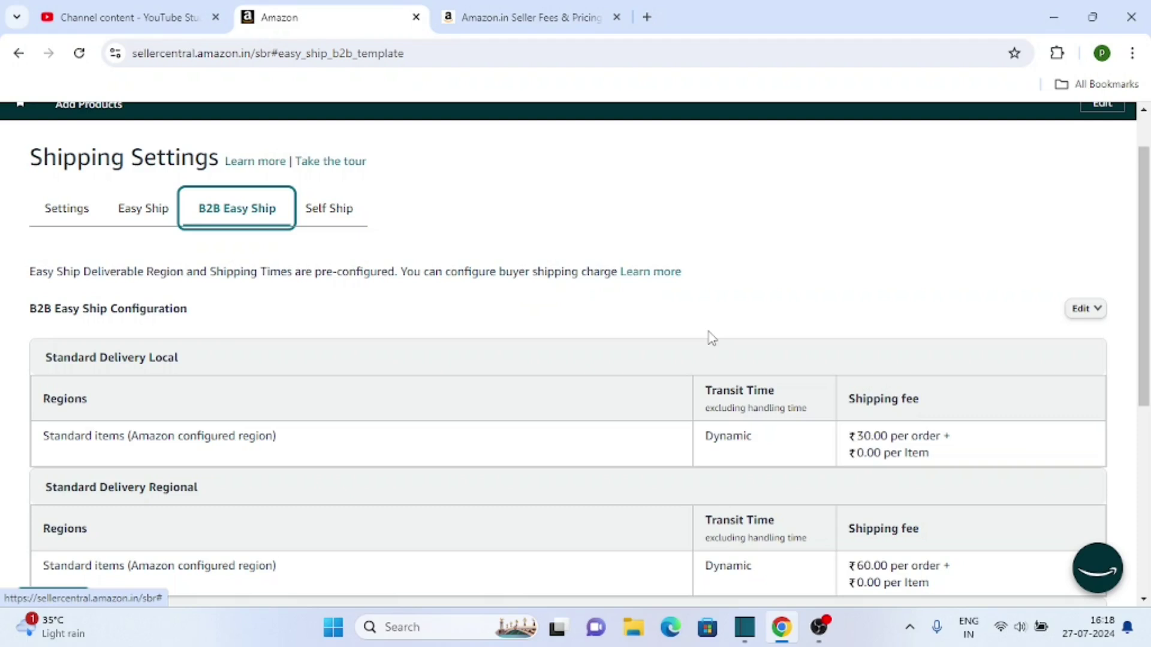
pyautogui.scroll(-3, 710, 338)
pyautogui.scroll(3, 108, 242)
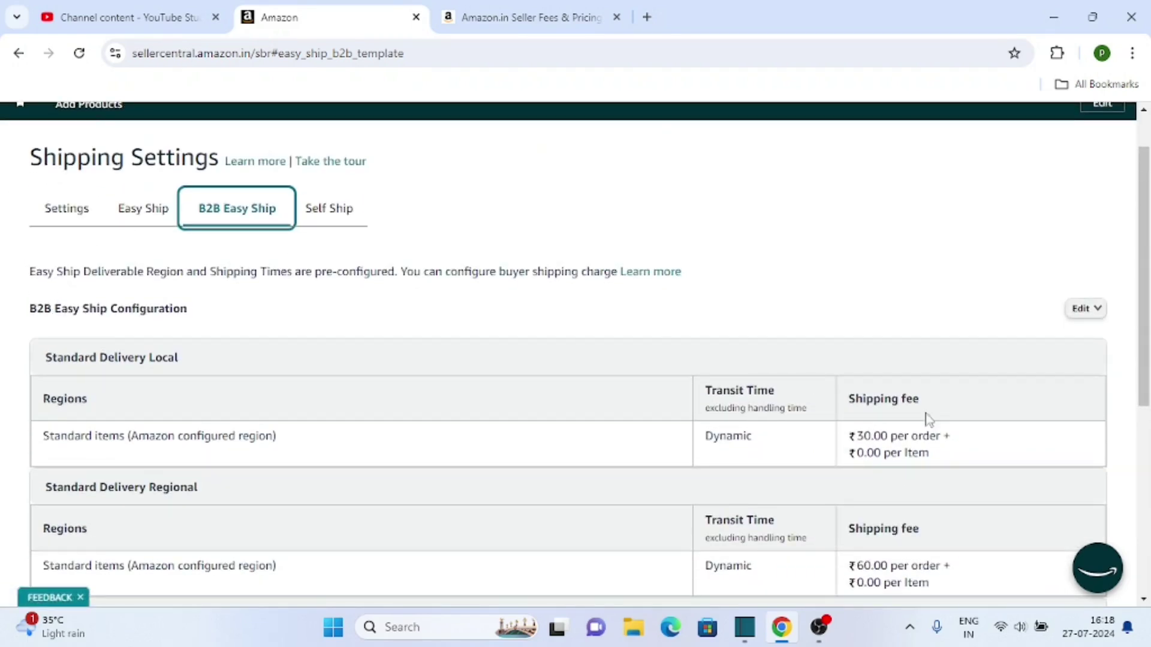
pyautogui.scroll(-4, 933, 439)
pyautogui.scroll(5, 932, 440)
# - Show the Self Ship settings and view the default Migrated Template
pyautogui.click(329, 271)
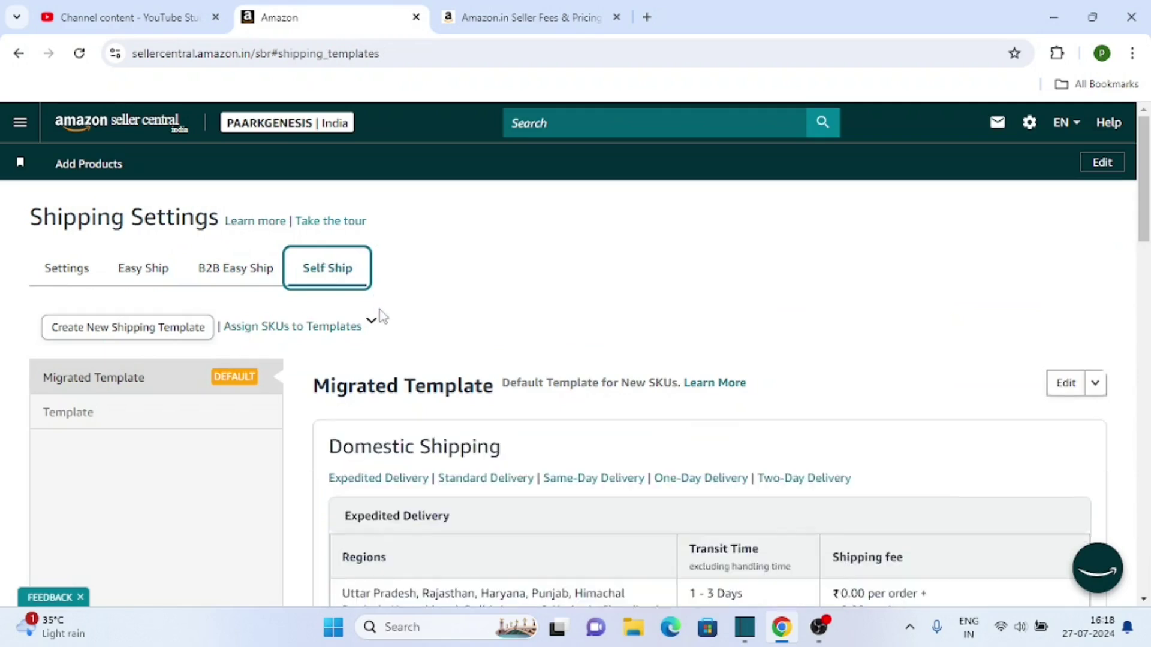
pyautogui.scroll(-3, 384, 336)
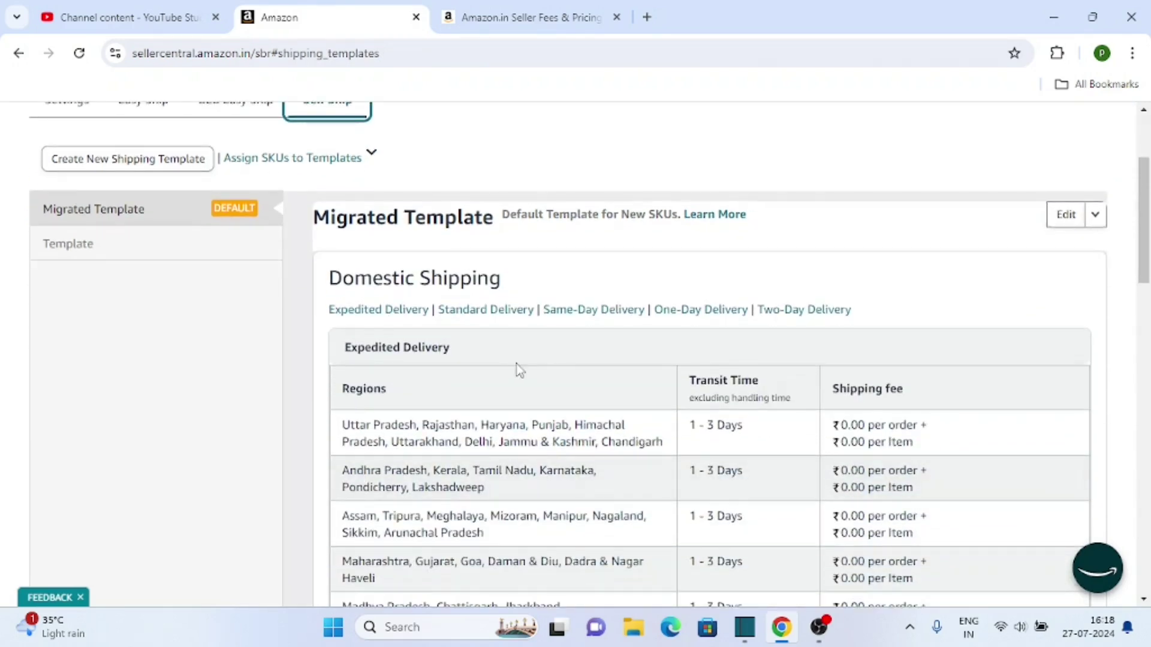
pyautogui.scroll(3, 519, 370)
pyautogui.click(18, 124)
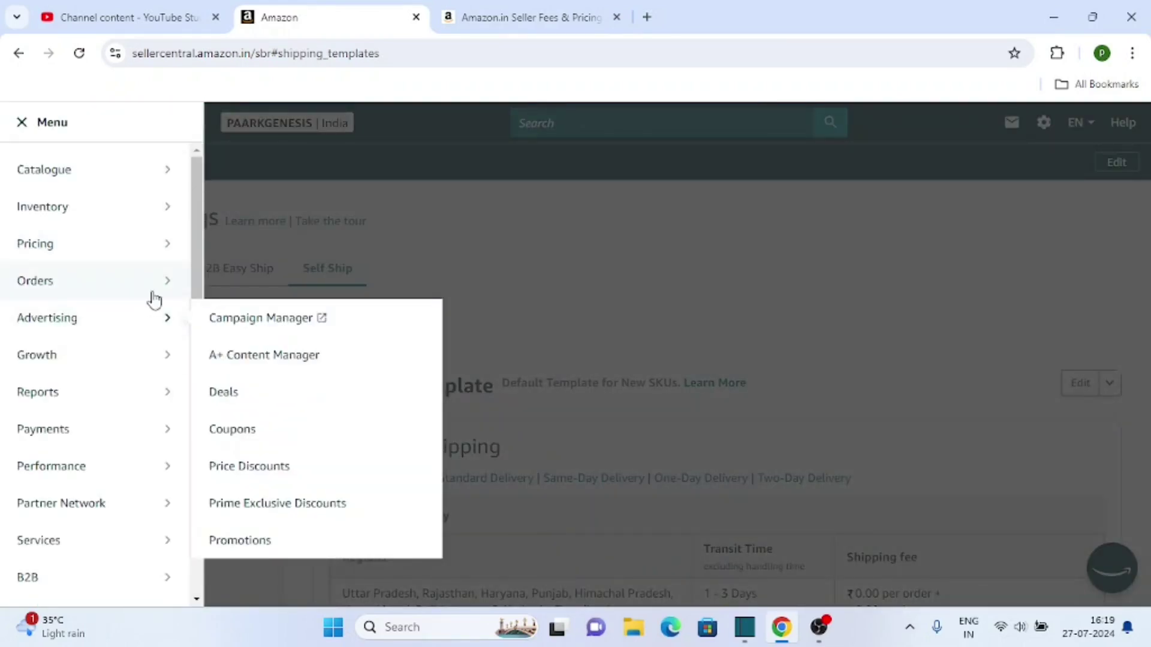
pyautogui.scroll(-1, 102, 329)
pyautogui.moveTo(88, 476)
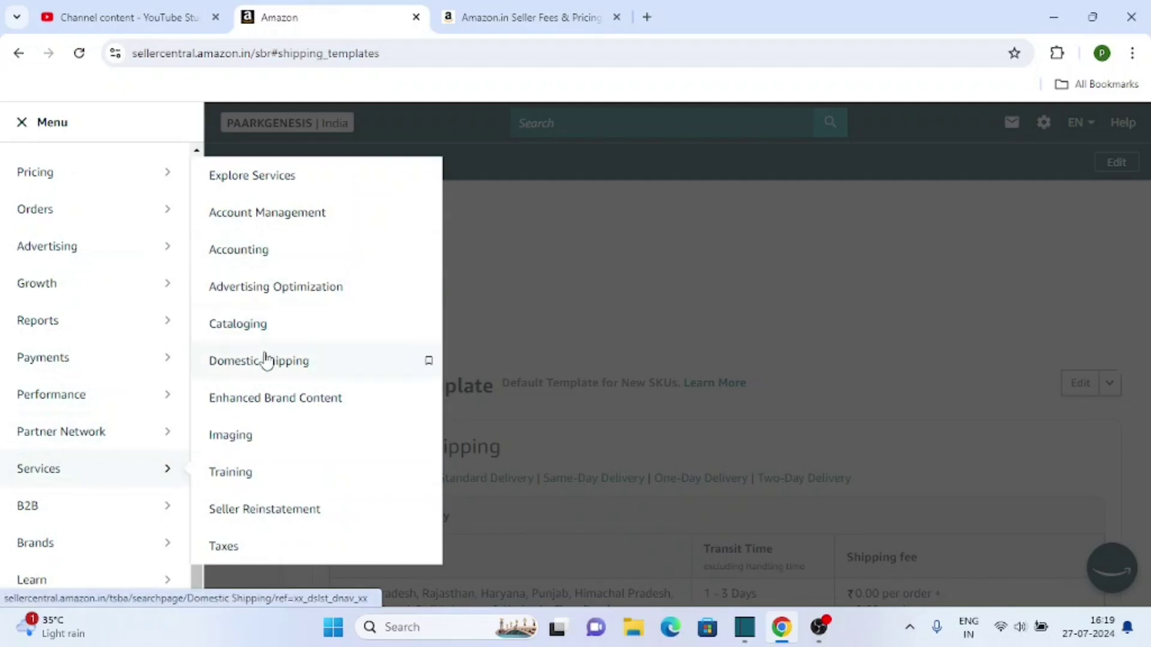
pyautogui.click(768, 270)
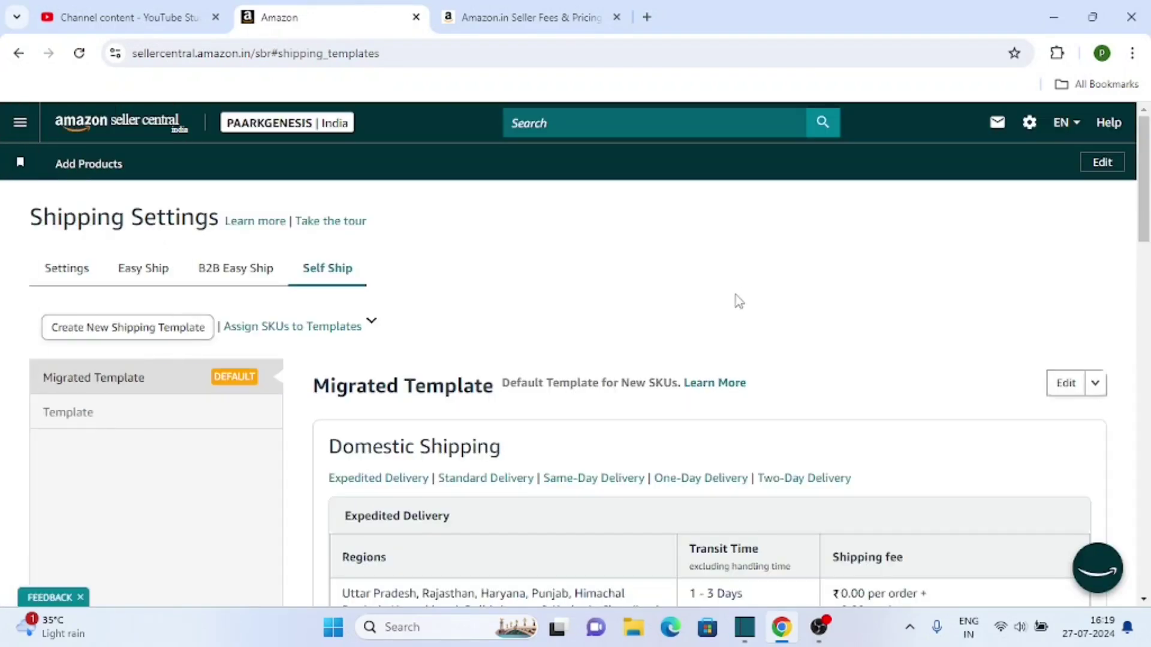
# - Examine the regions, transit times and shipping fees for domestic shipping in the Self Ship Migrated Template
pyautogui.scroll(-1, 706, 318)
pyautogui.scroll(-2, 705, 319)
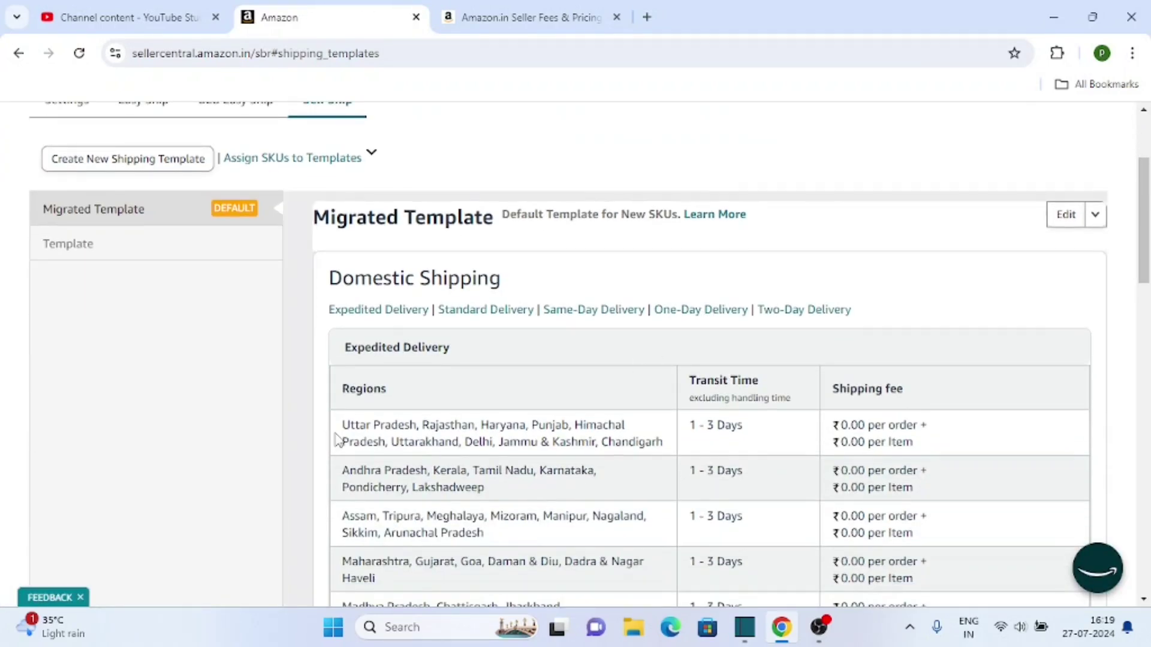
pyautogui.scroll(-5, 625, 343)
pyautogui.scroll(4, 625, 343)
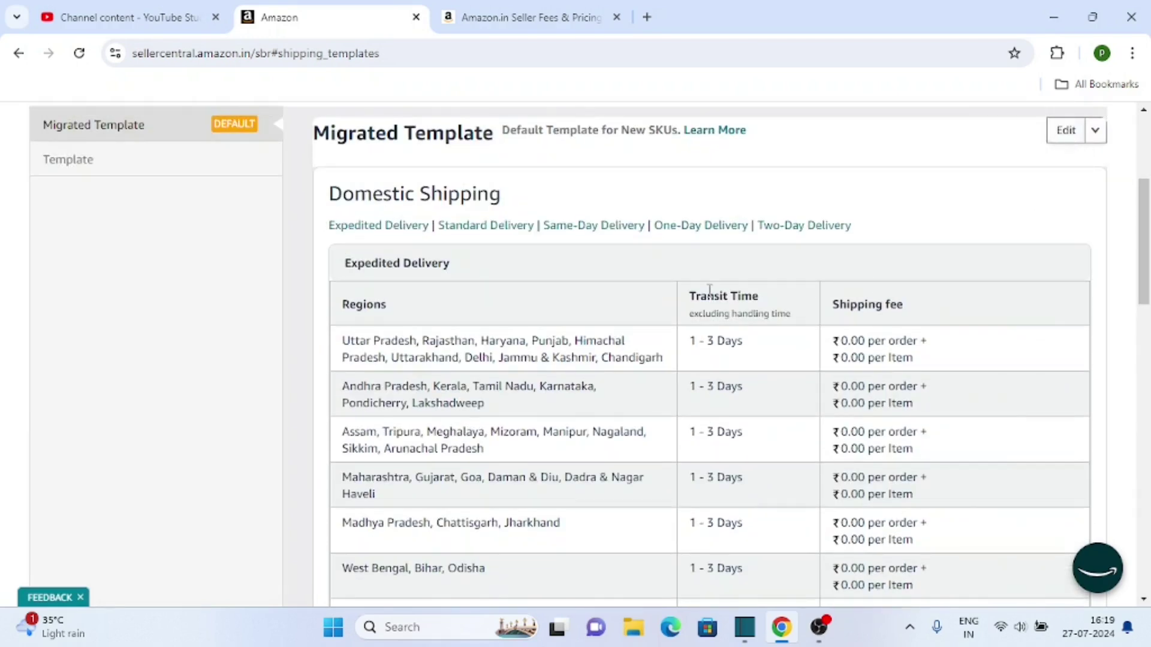
pyautogui.scroll(-8, 671, 366)
pyautogui.scroll(-2, 600, 399)
pyautogui.scroll(10, 599, 398)
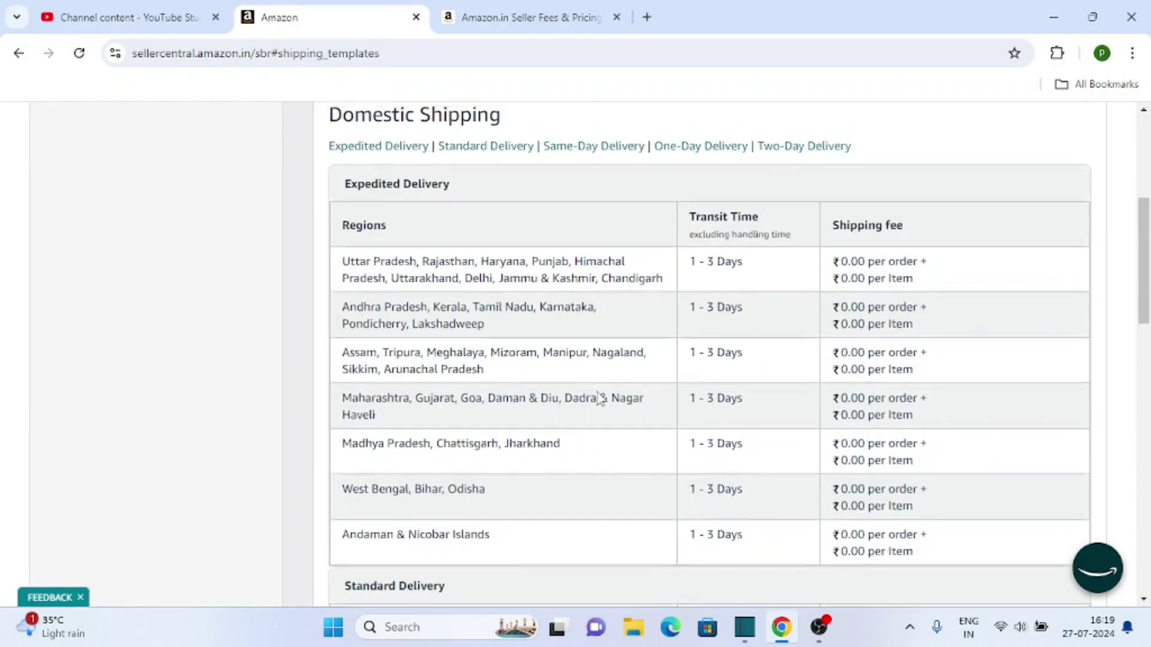